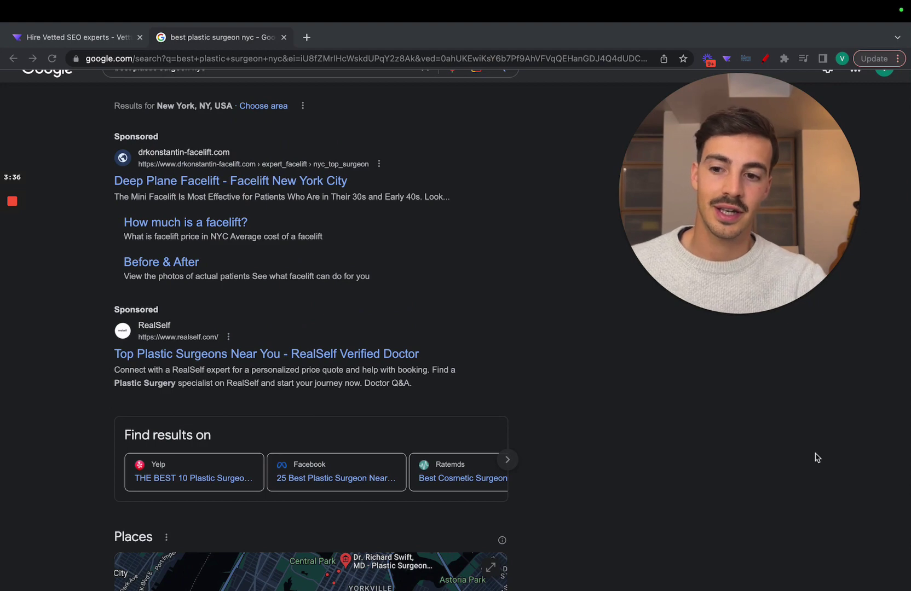
Open the top organic 'best plastic surgeon nyc' results in new tabs, including Cangello and Adam Kolker.
{"action": "scroll", "coordinate": [816, 458], "scroll_direction": "up", "scroll_amount": 3}
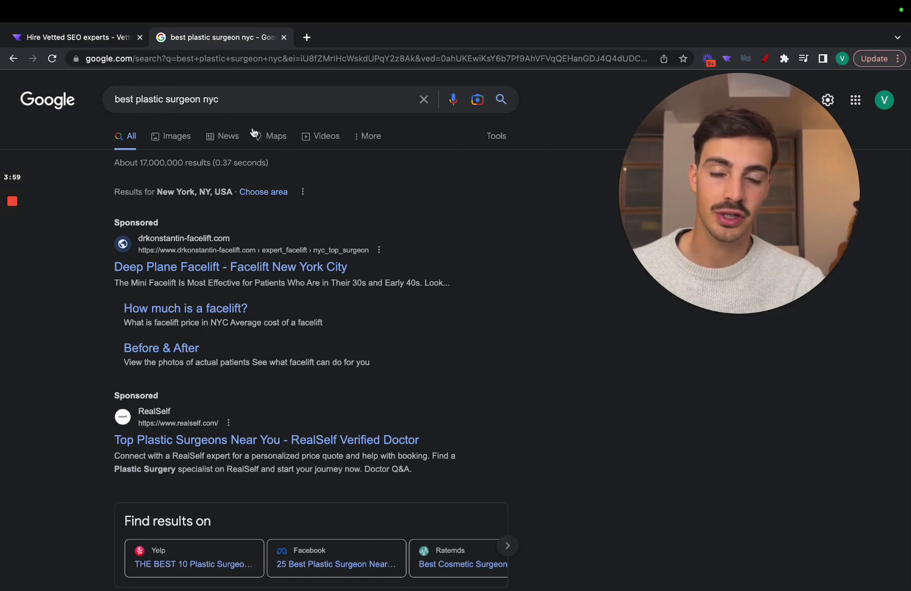
{"action": "scroll", "coordinate": [254, 132], "scroll_direction": "down", "scroll_amount": 1}
{"action": "scroll", "coordinate": [253, 130], "scroll_direction": "down", "scroll_amount": 1}
{"action": "scroll", "coordinate": [246, 223], "scroll_direction": "down", "scroll_amount": 8}
{"action": "scroll", "coordinate": [246, 223], "scroll_direction": "down", "scroll_amount": 6}
{"action": "scroll", "coordinate": [248, 225], "scroll_direction": "down", "scroll_amount": 3}
{"action": "left_click", "coordinate": [234, 267], "text": "super"}
{"action": "left_click", "coordinate": [239, 353], "text": "super"}
{"action": "left_click", "coordinate": [236, 441], "text": "super"}
{"action": "scroll", "coordinate": [236, 441], "scroll_direction": "down", "scroll_amount": 3}
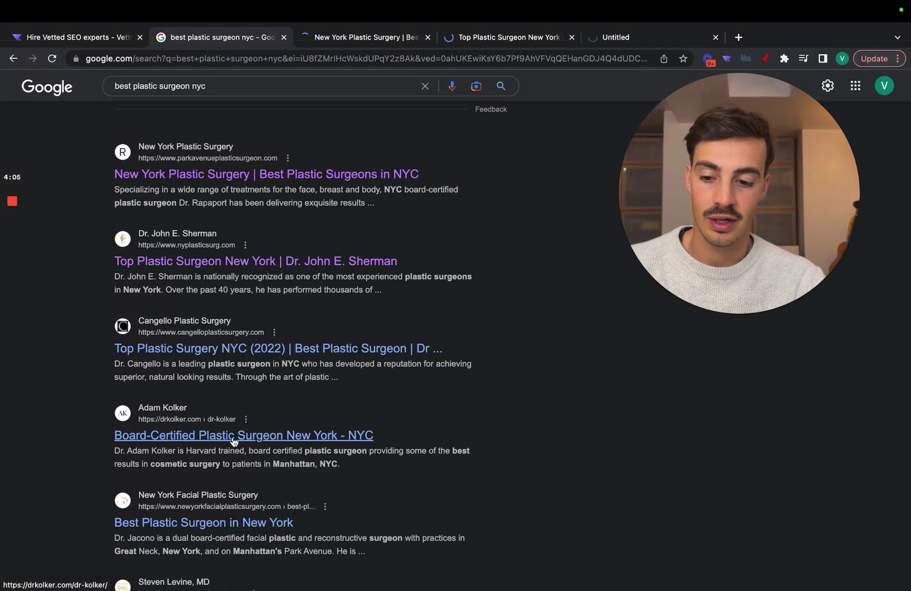
{"action": "left_click", "coordinate": [233, 394], "text": "super"}
{"action": "scroll", "coordinate": [228, 454], "scroll_direction": "down", "scroll_amount": 1}
{"action": "left_click", "coordinate": [224, 465], "text": "super"}
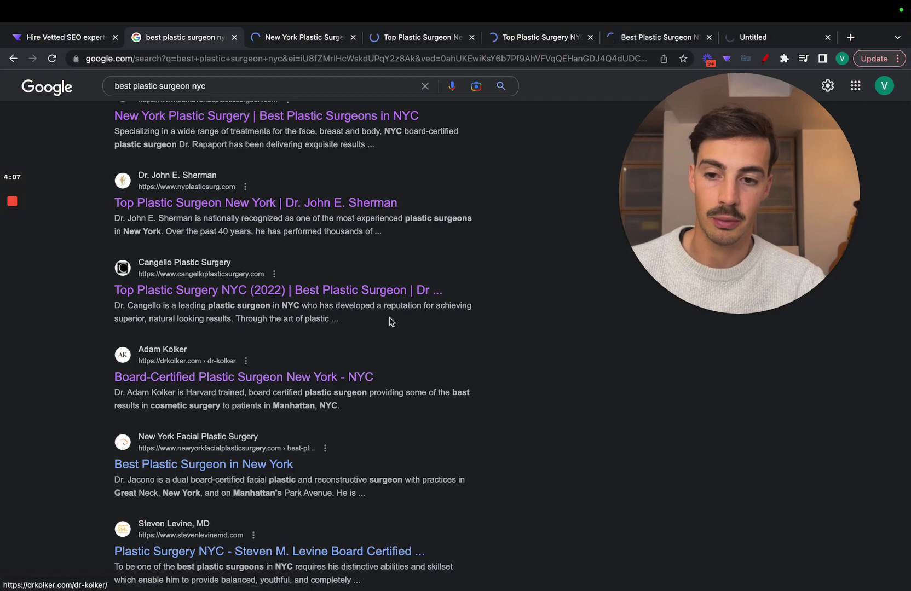
Look over the opened result tabs and switch to the nyplasticsurg.com site.
{"action": "key", "text": "ctrl+Tab"}
{"action": "left_click_drag", "start_coordinate": [704, 289], "coordinate": [261, 462]}
{"action": "scroll", "coordinate": [383, 284], "scroll_direction": "down", "scroll_amount": 7}
{"action": "scroll", "coordinate": [384, 283], "scroll_direction": "down", "scroll_amount": 5}
{"action": "left_click", "coordinate": [408, 38]}
Block nyplasticsurg.com's notification prompt and select its web address.
{"action": "left_click", "coordinate": [189, 126]}
{"action": "scroll", "coordinate": [428, 223], "scroll_direction": "down", "scroll_amount": 5}
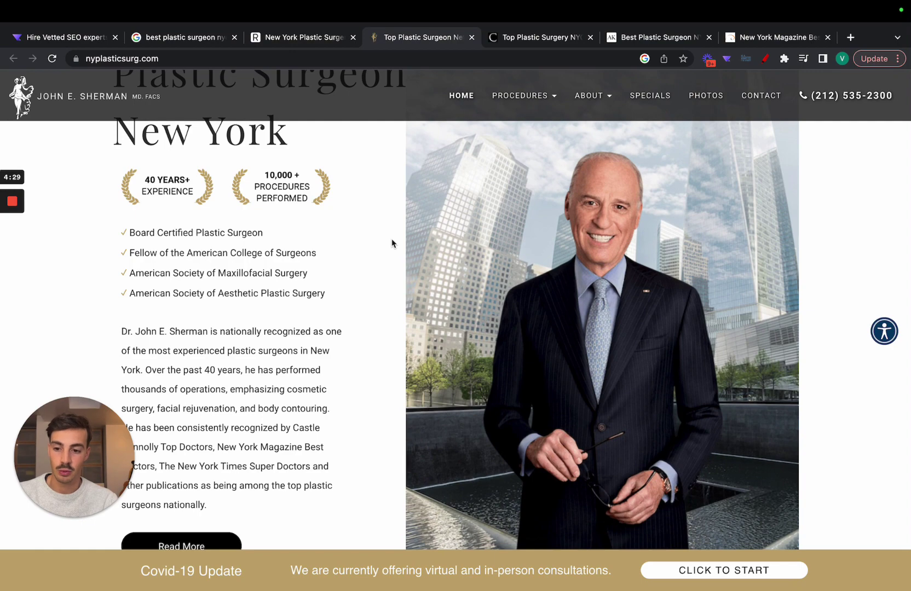
{"action": "scroll", "coordinate": [392, 243], "scroll_direction": "up", "scroll_amount": 10}
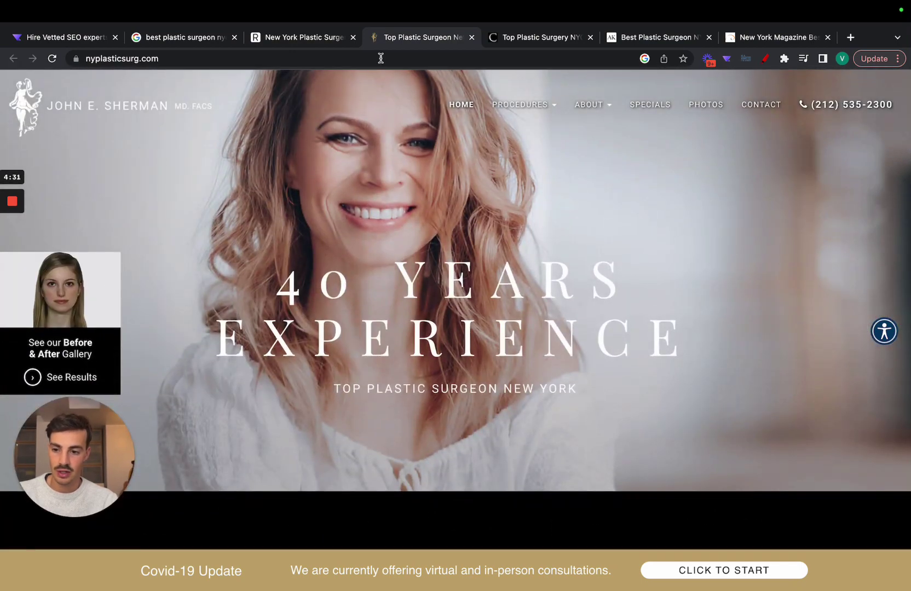
{"action": "left_click", "coordinate": [381, 58]}
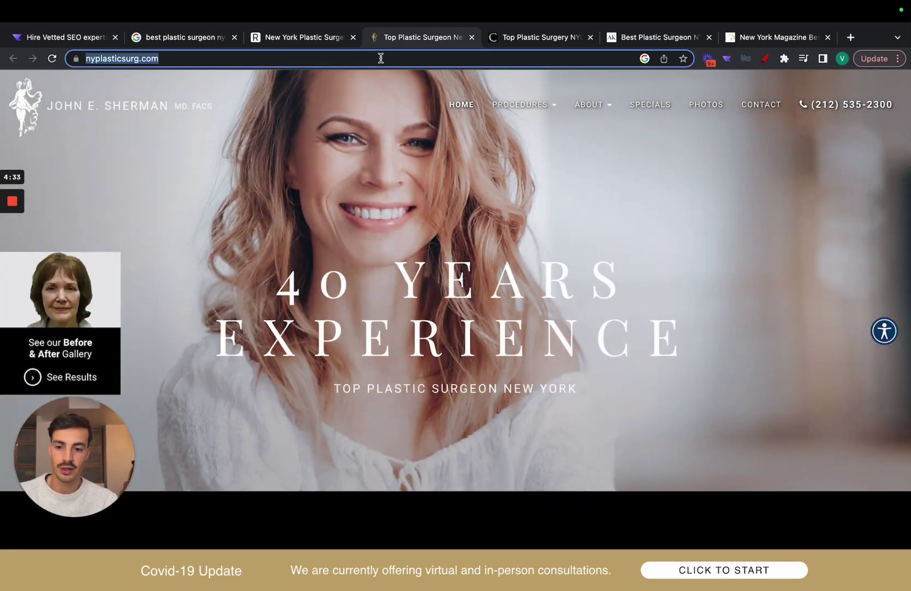
Close the other result tabs and place nyplasticsurg.com next to the Vetted tab.
{"action": "left_click", "coordinate": [353, 37]}
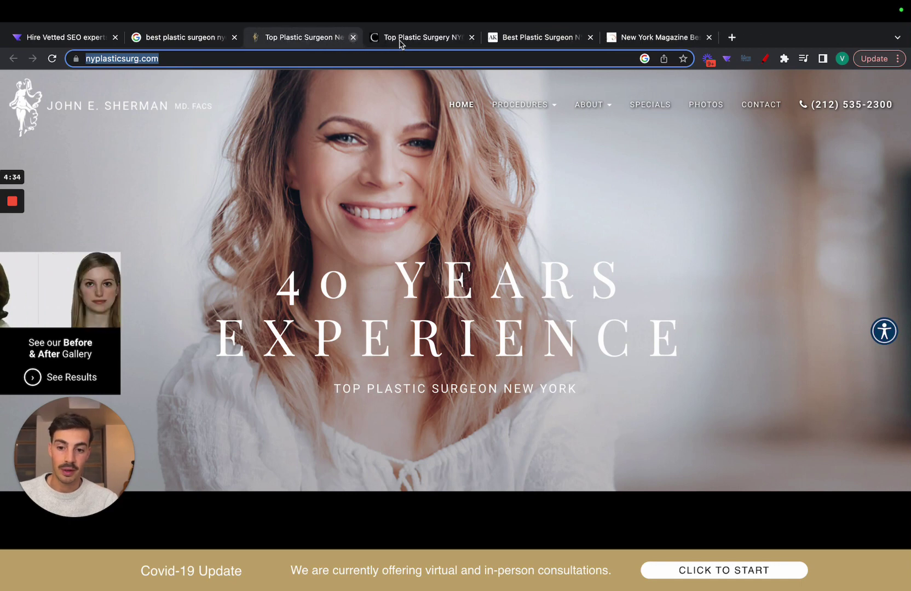
{"action": "left_click", "coordinate": [471, 37]}
{"action": "left_click", "coordinate": [470, 38]}
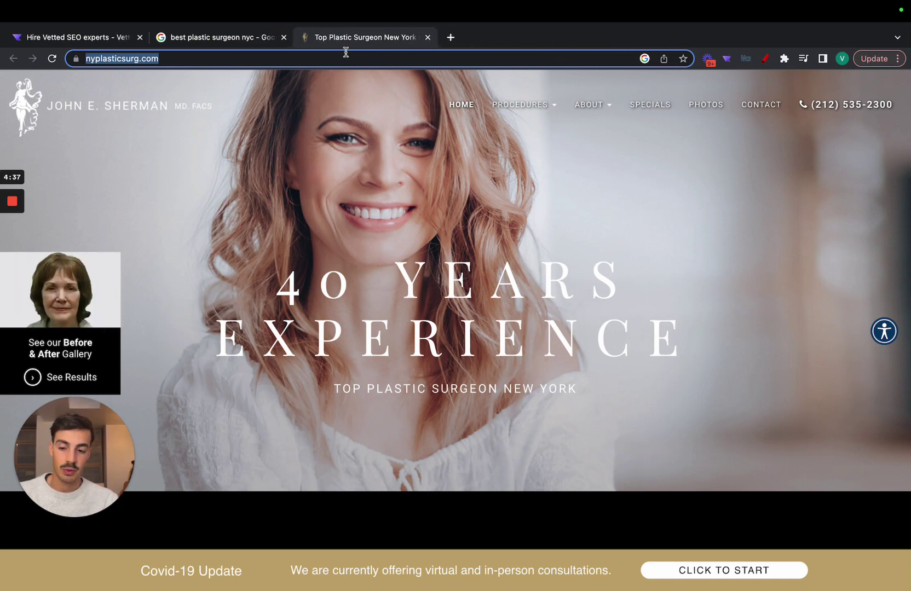
{"action": "left_click_drag", "start_coordinate": [355, 41], "coordinate": [230, 46]}
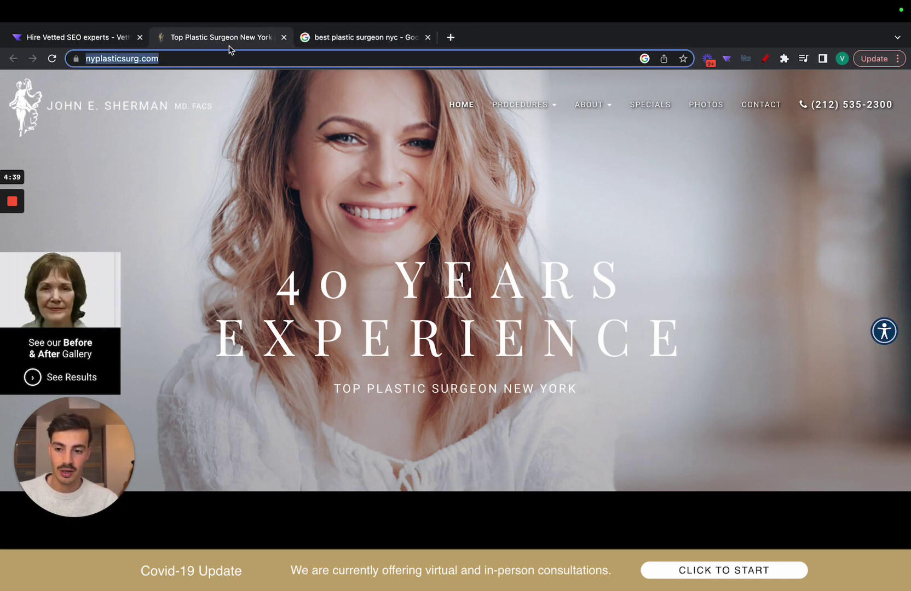
{"action": "left_click", "coordinate": [97, 39]}
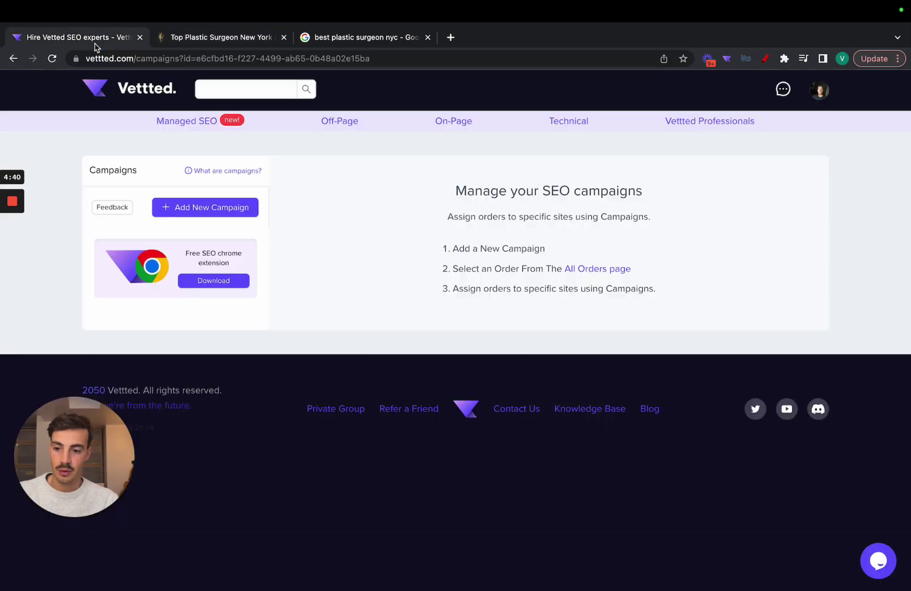
{"action": "left_click", "coordinate": [210, 211]}
{"action": "left_click", "coordinate": [387, 233]}
{"action": "type", "text": "https://www.nyplasticsurg.com/"}
{"action": "left_click", "coordinate": [386, 185]}
{"action": "type", "text": "Competitor 1"}
{"action": "left_click", "coordinate": [490, 268]}
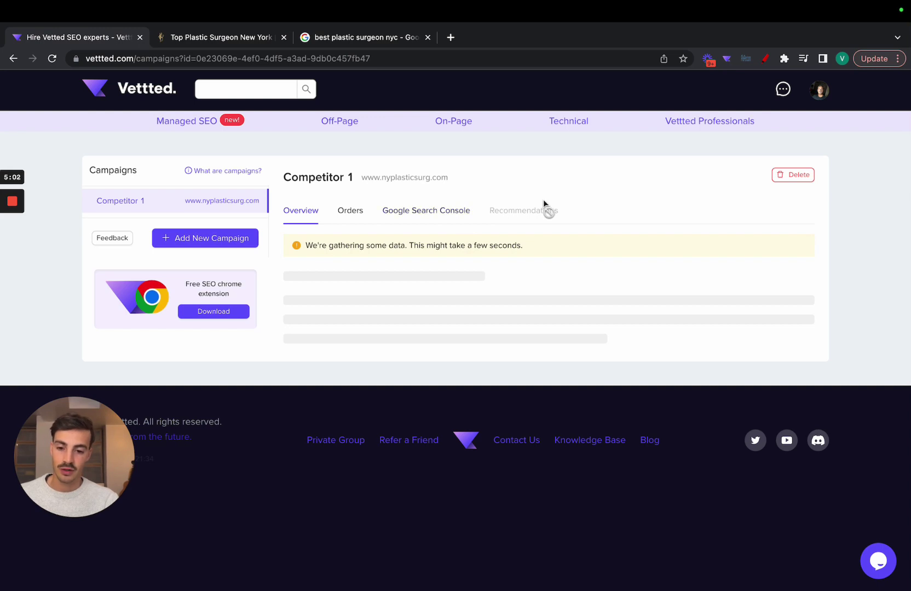
{"action": "scroll", "coordinate": [637, 176], "scroll_direction": "down", "scroll_amount": 1}
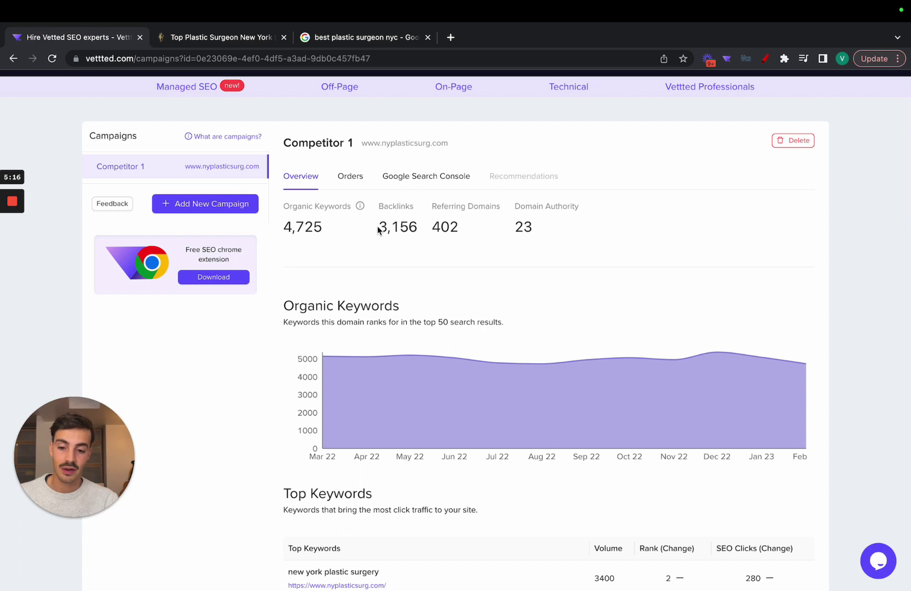
{"action": "left_click_drag", "start_coordinate": [378, 230], "coordinate": [432, 230]}
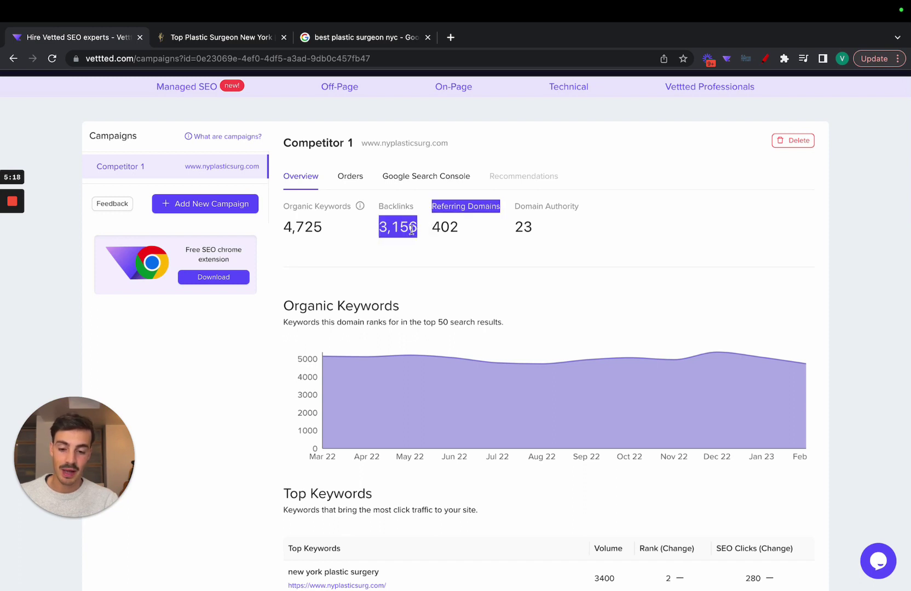
{"action": "double_click", "coordinate": [447, 229]}
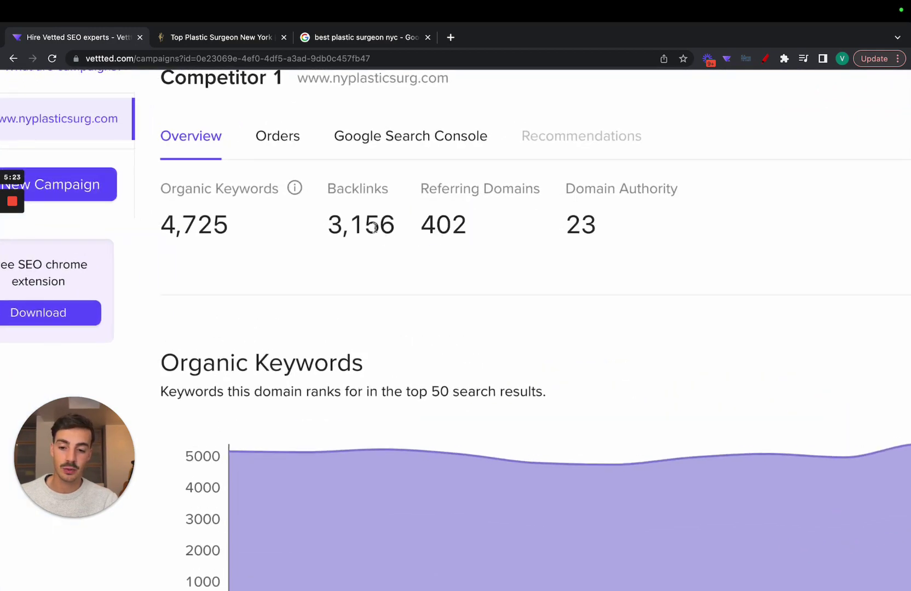
{"action": "double_click", "coordinate": [406, 228]}
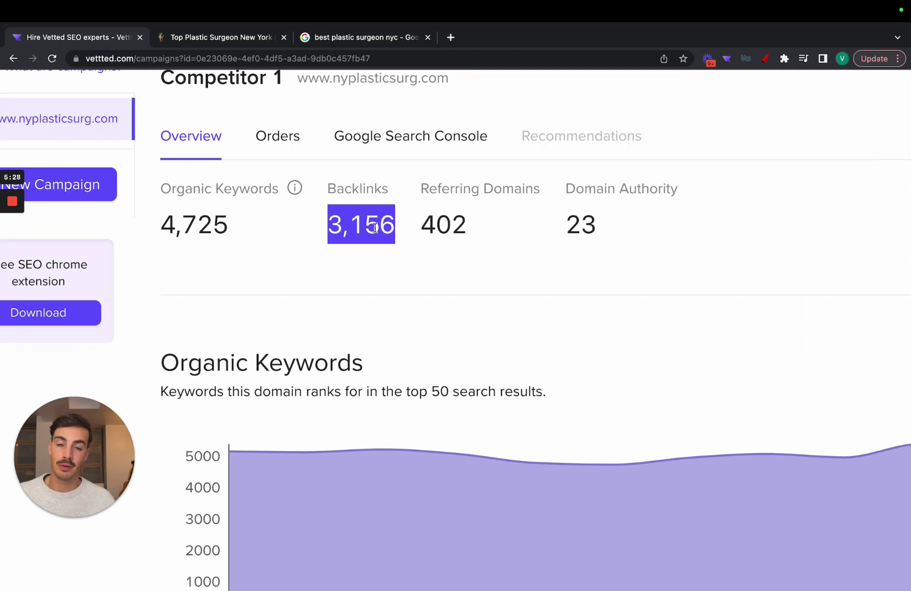
{"action": "left_click", "coordinate": [383, 231]}
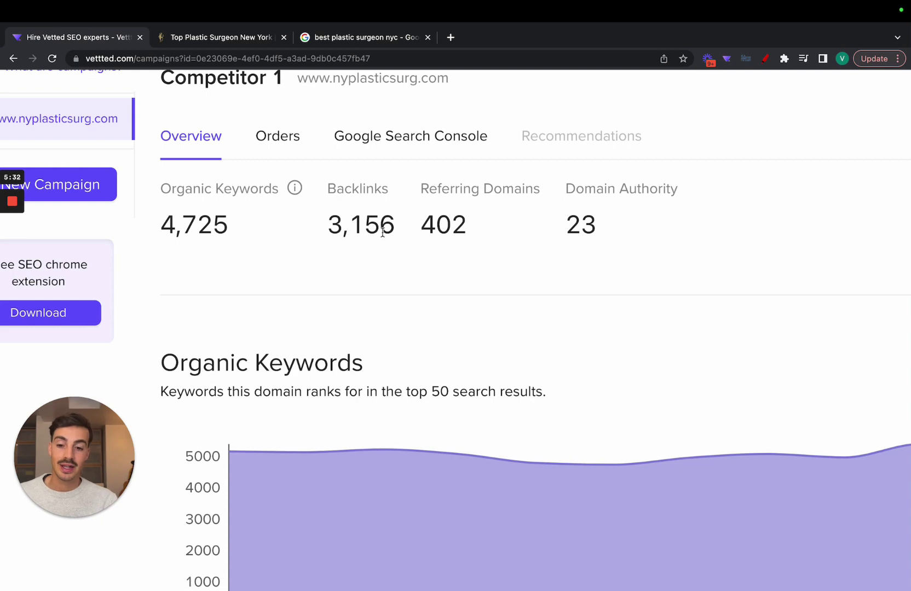
{"action": "key", "text": "ctrl+0"}
Scroll to the Backlinks table and highlight the Wikipedia Rib removal row's 'waist land' anchor.
{"action": "scroll", "coordinate": [383, 231], "scroll_direction": "down", "scroll_amount": 5}
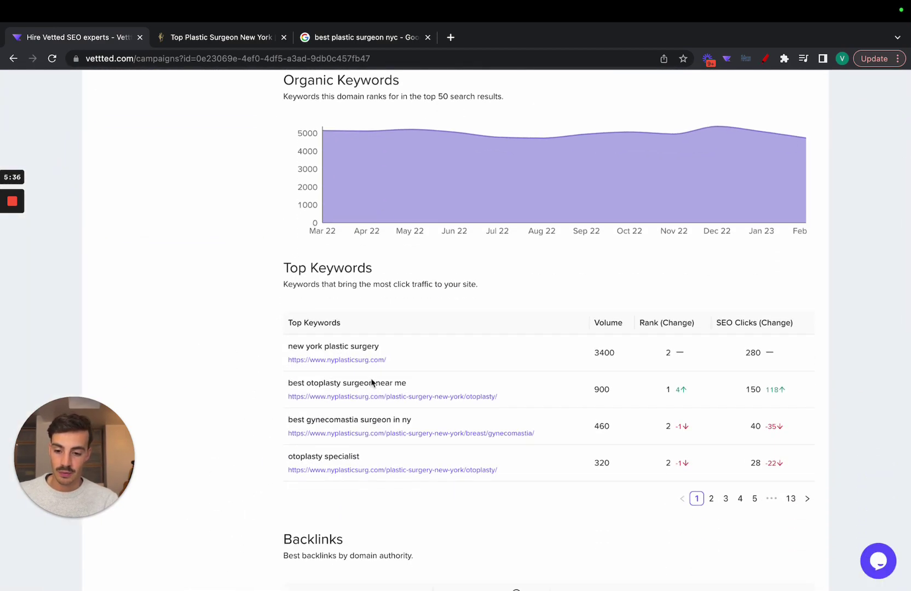
{"action": "scroll", "coordinate": [372, 382], "scroll_direction": "down", "scroll_amount": 5}
{"action": "scroll", "coordinate": [372, 381], "scroll_direction": "down", "scroll_amount": 3}
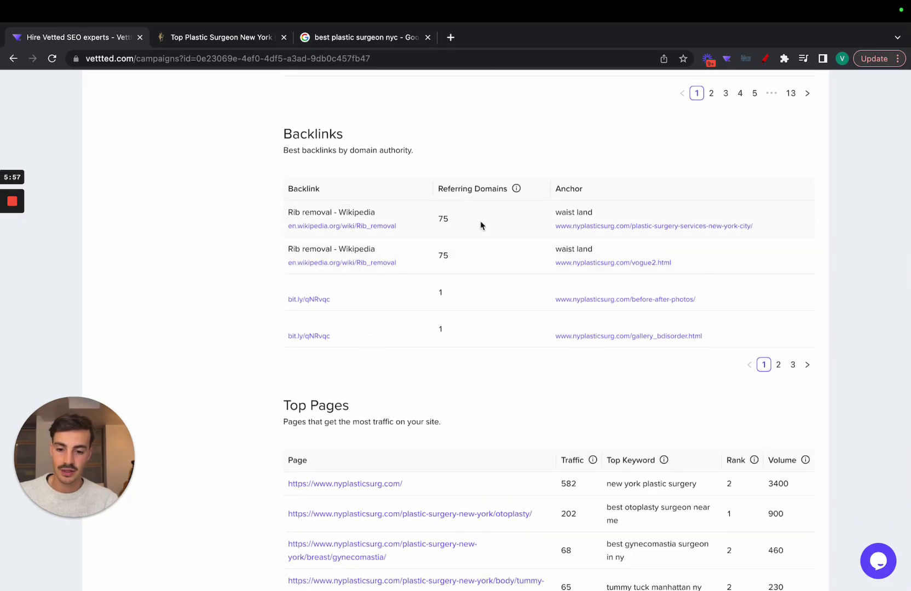
{"action": "scroll", "coordinate": [481, 220], "scroll_direction": "up", "scroll_amount": 3, "text": "ctrl"}
{"action": "scroll", "coordinate": [480, 221], "scroll_direction": "up", "scroll_amount": 2, "text": "ctrl"}
{"action": "scroll", "coordinate": [481, 221], "scroll_direction": "right", "scroll_amount": 1}
{"action": "scroll", "coordinate": [481, 220], "scroll_direction": "right", "scroll_amount": 1}
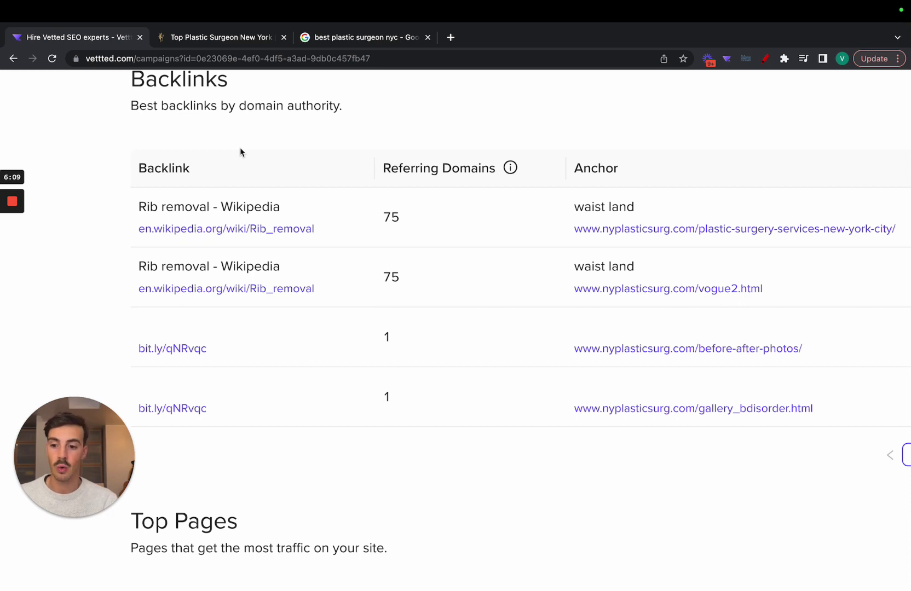
{"action": "left_click_drag", "start_coordinate": [339, 237], "coordinate": [132, 230]}
{"action": "left_click", "coordinate": [97, 237]}
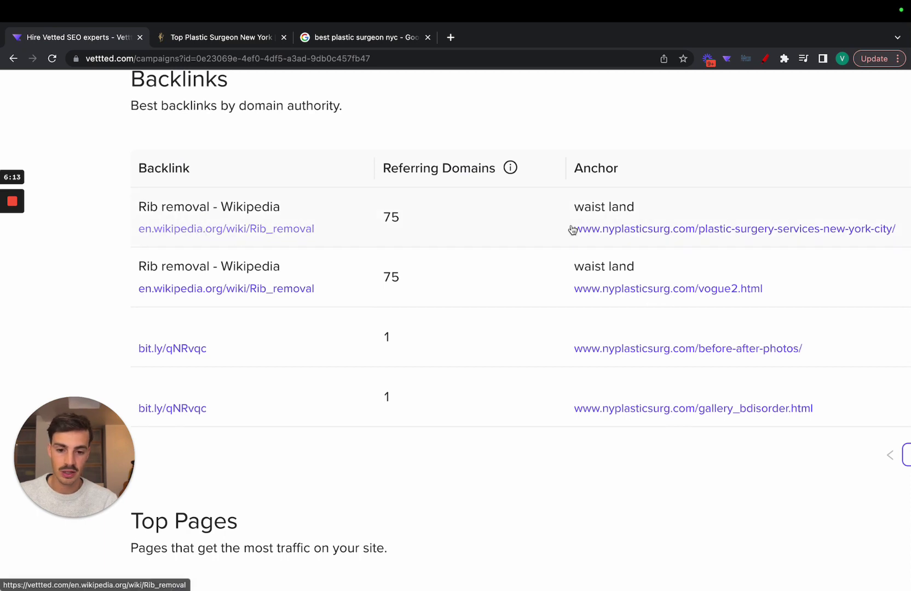
{"action": "left_click_drag", "start_coordinate": [572, 212], "coordinate": [607, 212]}
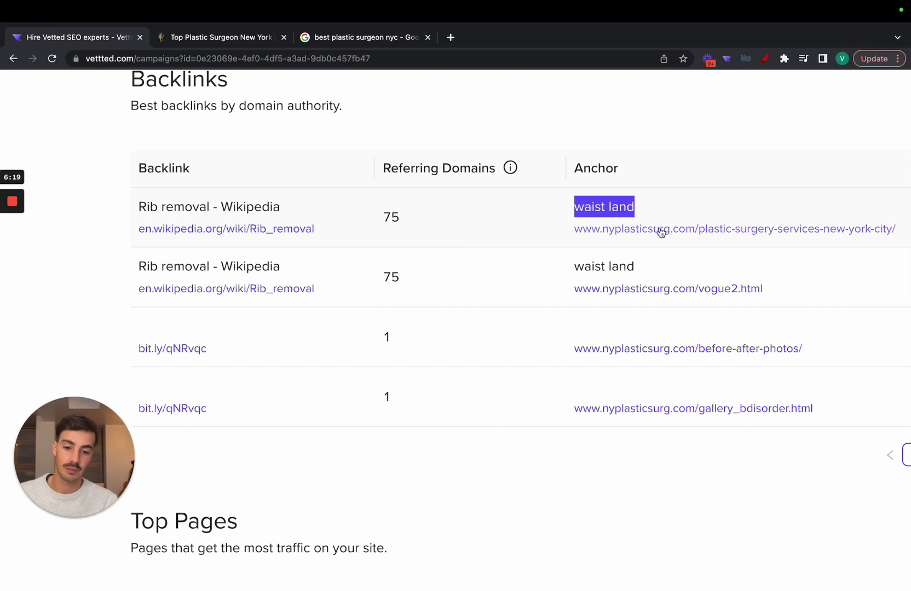
{"action": "scroll", "coordinate": [688, 235], "scroll_direction": "down", "scroll_amount": 3}
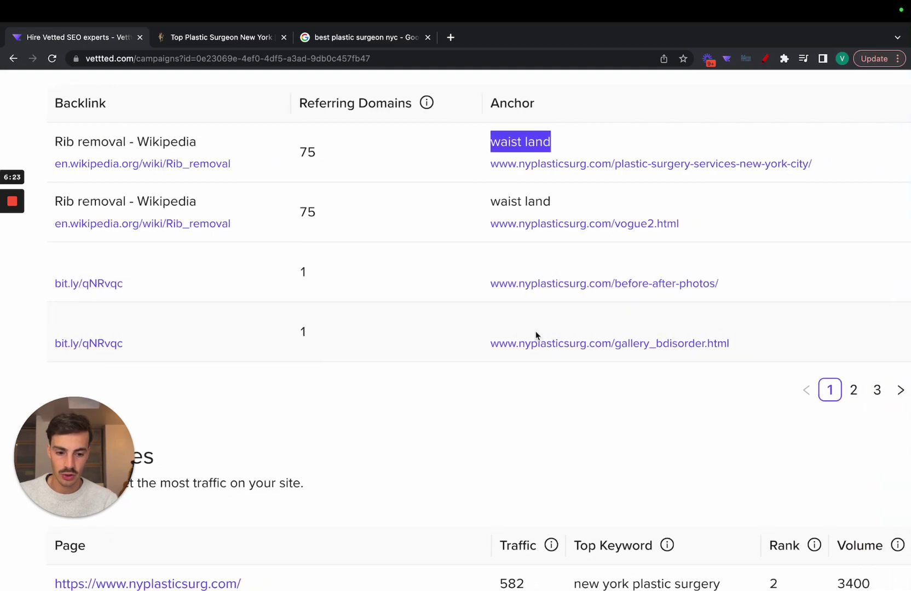
Page through backlinks pages 2 and 3, then return to page 1.
{"action": "left_click", "coordinate": [850, 392]}
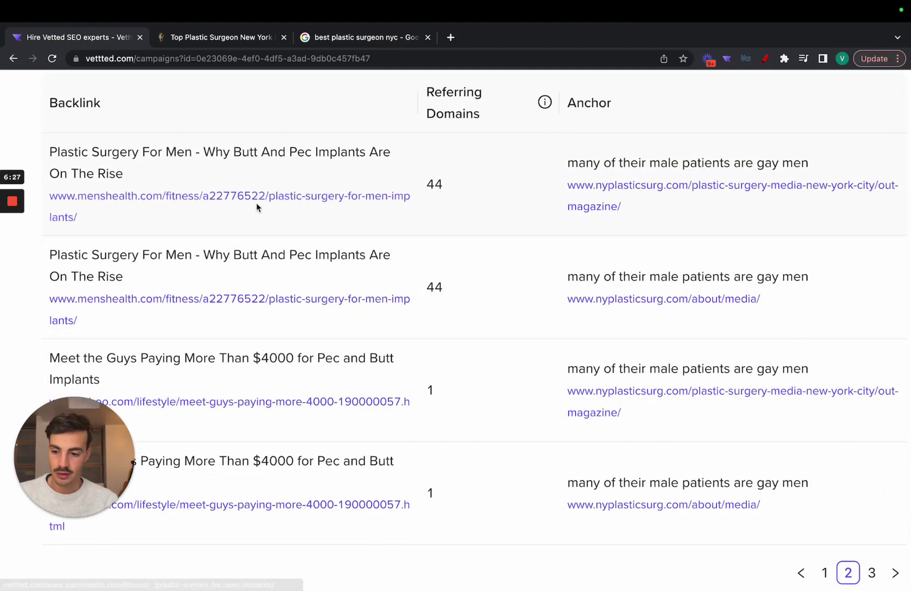
{"action": "scroll", "coordinate": [192, 229], "scroll_direction": "down", "scroll_amount": 3}
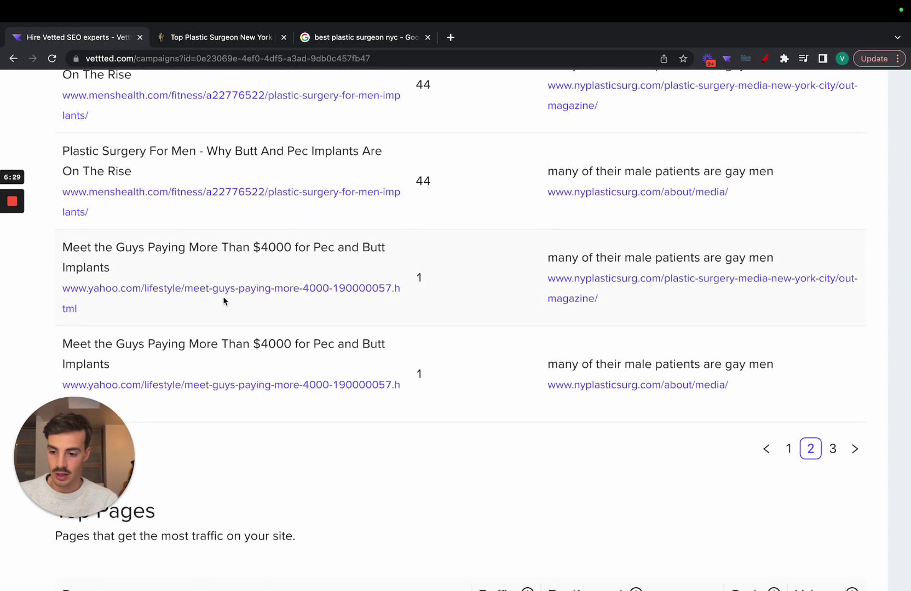
{"action": "left_click", "coordinate": [830, 427]}
{"action": "scroll", "coordinate": [473, 276], "scroll_direction": "up", "scroll_amount": 5}
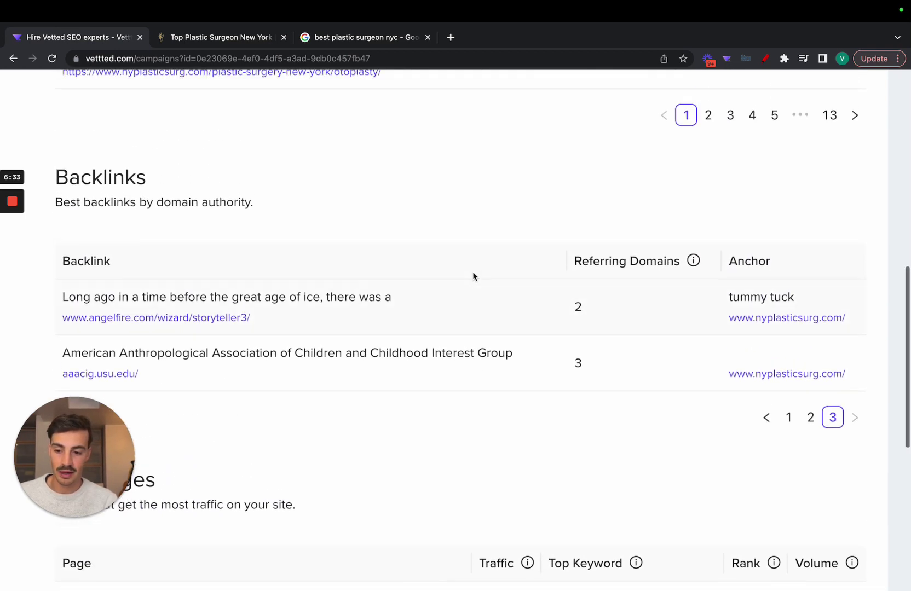
{"action": "scroll", "coordinate": [258, 318], "scroll_direction": "down", "scroll_amount": 1}
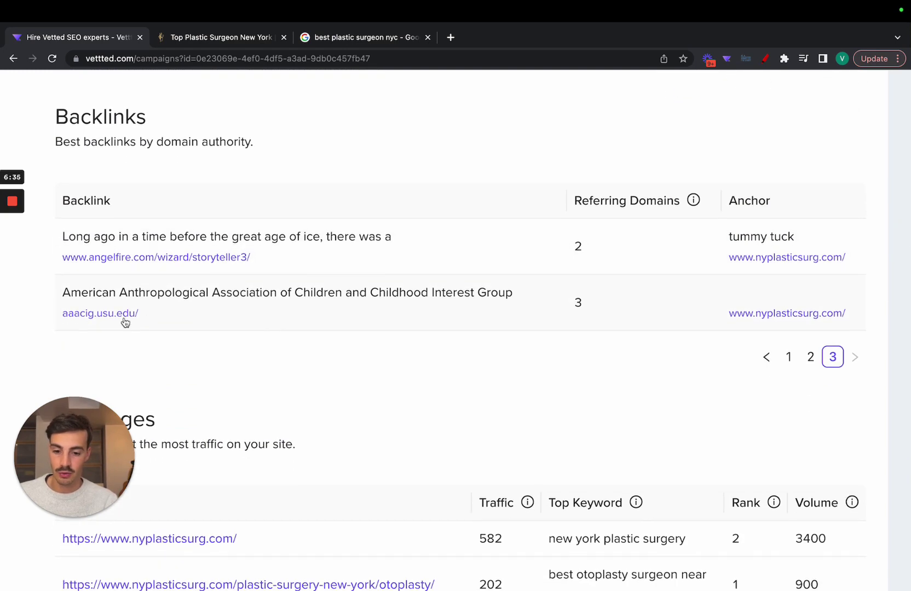
{"action": "left_click", "coordinate": [789, 357]}
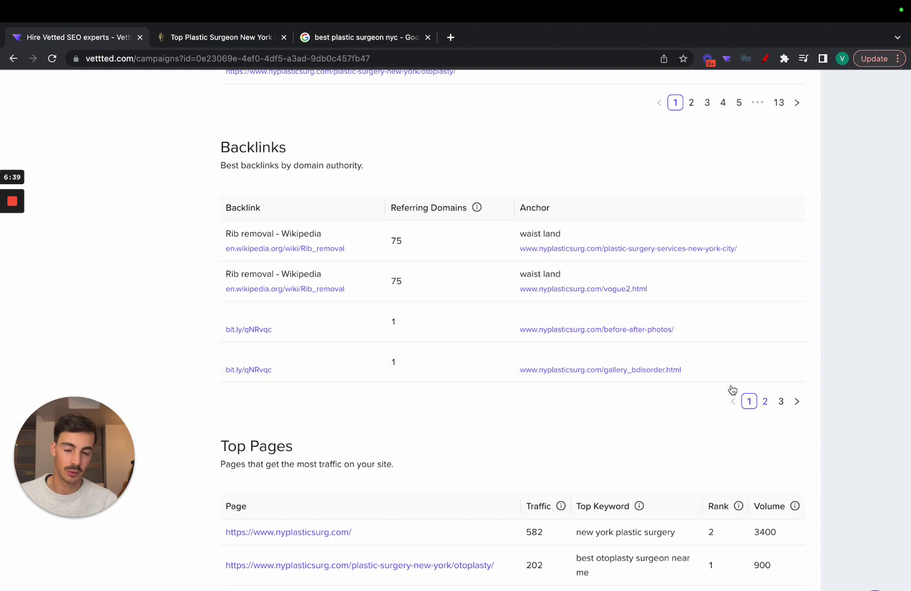
Review backlinks page 2 again, then go back to page 1 and the headline statistics.
{"action": "scroll", "coordinate": [436, 258], "scroll_direction": "up", "scroll_amount": 10}
{"action": "scroll", "coordinate": [320, 284], "scroll_direction": "down", "scroll_amount": 5}
{"action": "scroll", "coordinate": [320, 284], "scroll_direction": "down", "scroll_amount": 4}
{"action": "scroll", "coordinate": [320, 285], "scroll_direction": "down", "scroll_amount": 3}
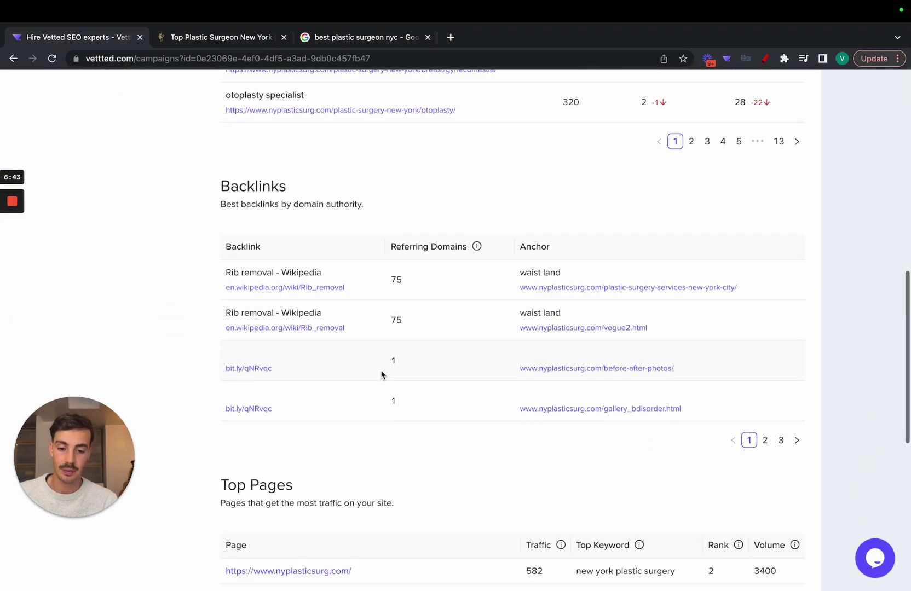
{"action": "scroll", "coordinate": [382, 374], "scroll_direction": "up", "scroll_amount": 2, "text": "ctrl"}
{"action": "left_click", "coordinate": [865, 459]}
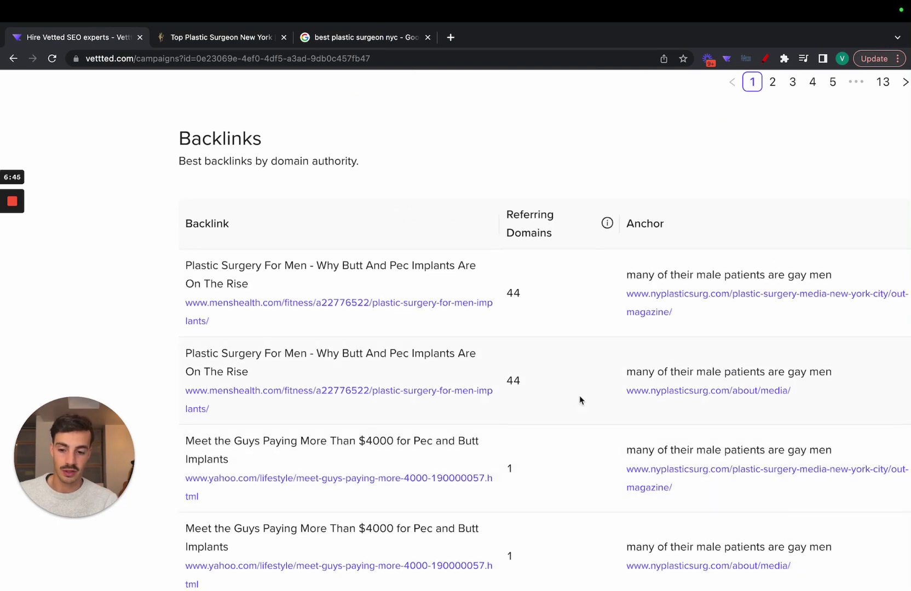
{"action": "scroll", "coordinate": [579, 396], "scroll_direction": "down", "scroll_amount": 2}
{"action": "scroll", "coordinate": [630, 422], "scroll_direction": "right", "scroll_amount": 1}
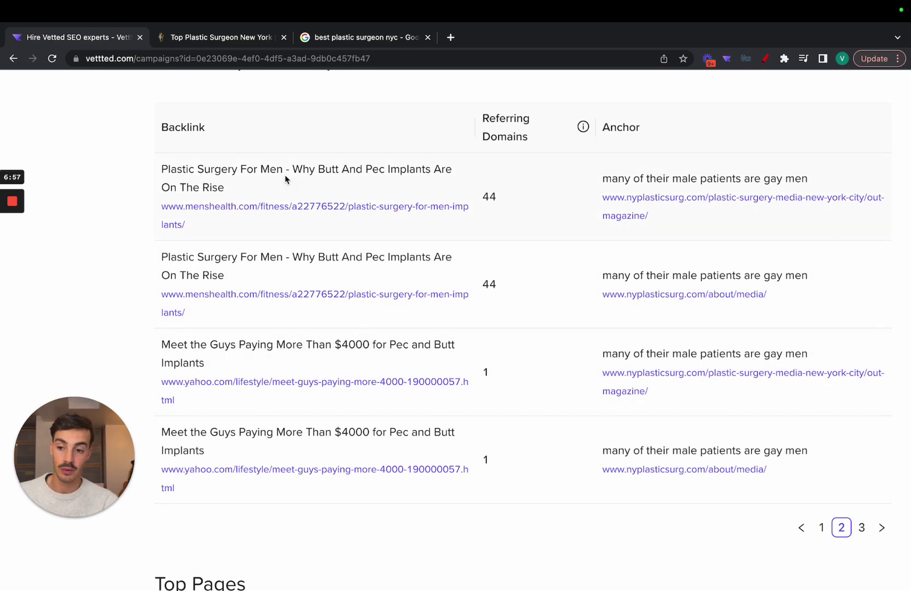
{"action": "scroll", "coordinate": [470, 278], "scroll_direction": "down", "scroll_amount": 3}
{"action": "left_click", "coordinate": [764, 546]}
{"action": "scroll", "coordinate": [509, 385], "scroll_direction": "up", "scroll_amount": 7}
{"action": "scroll", "coordinate": [154, 137], "scroll_direction": "up", "scroll_amount": 4}
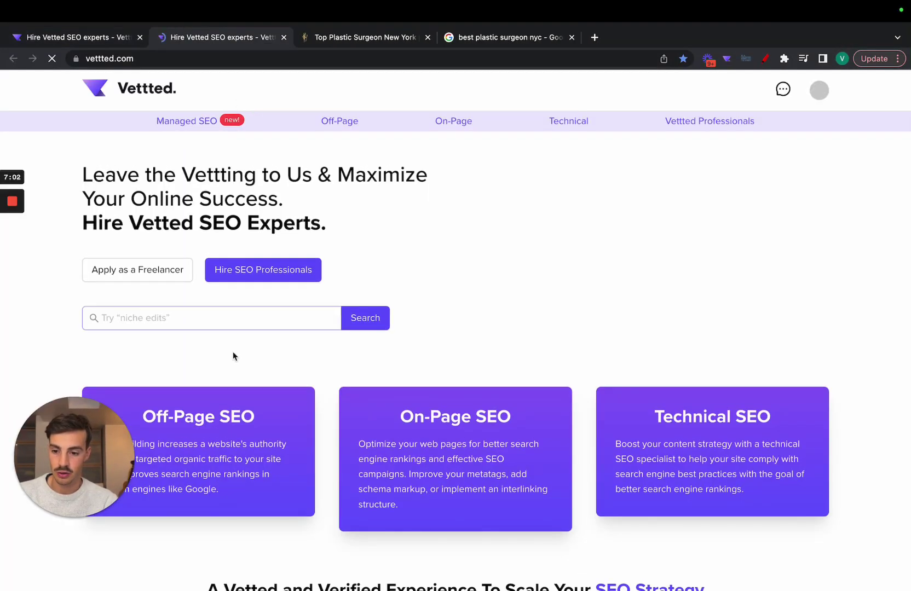
Search the Vetted marketplace for 'wikipdia' to find Wikipedia backlink services.
{"action": "left_click", "coordinate": [234, 318]}
{"action": "type", "text": "wikipdia"}
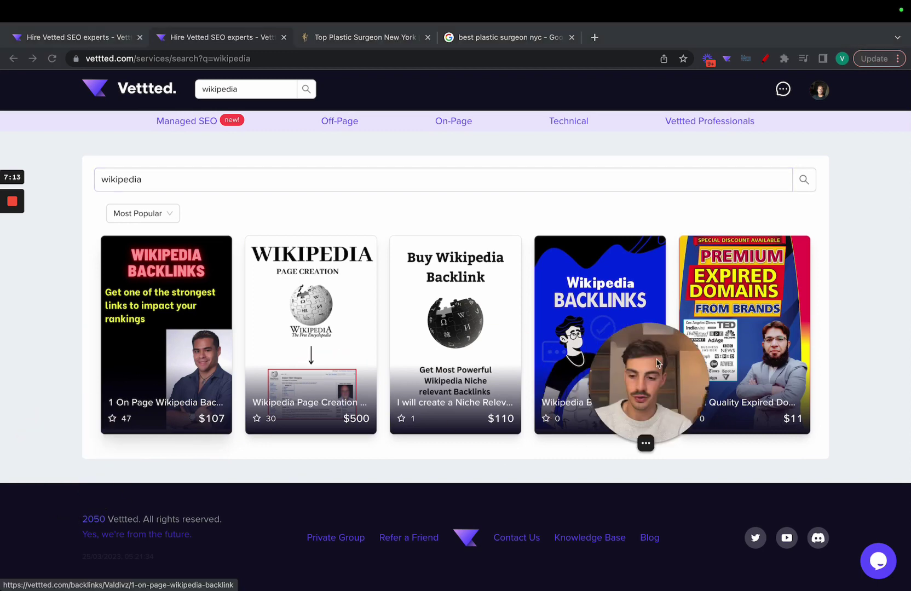
{"action": "left_click_drag", "start_coordinate": [71, 509], "coordinate": [646, 438]}
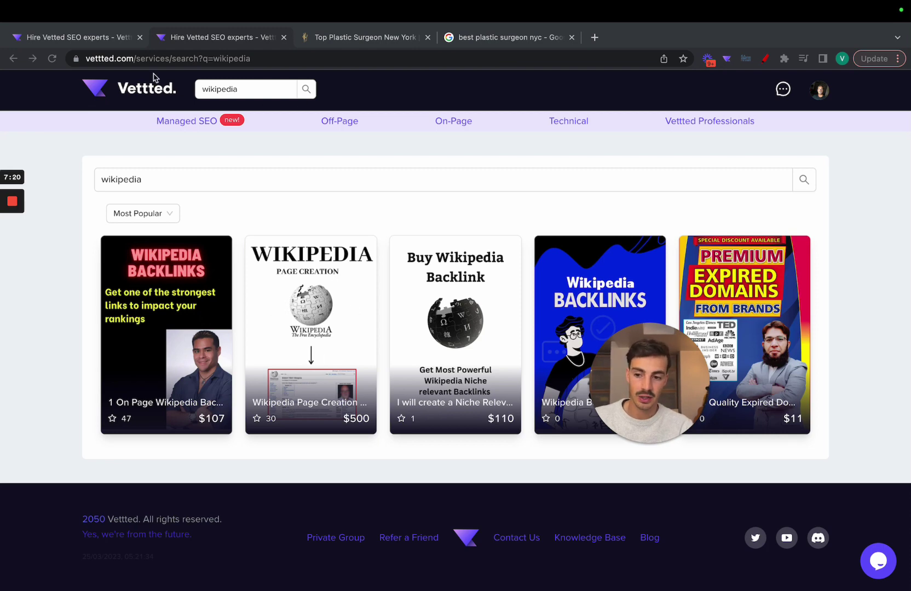
Return to the Competitor 1 tab and show the second page of backlinks.
{"action": "left_click", "coordinate": [100, 41]}
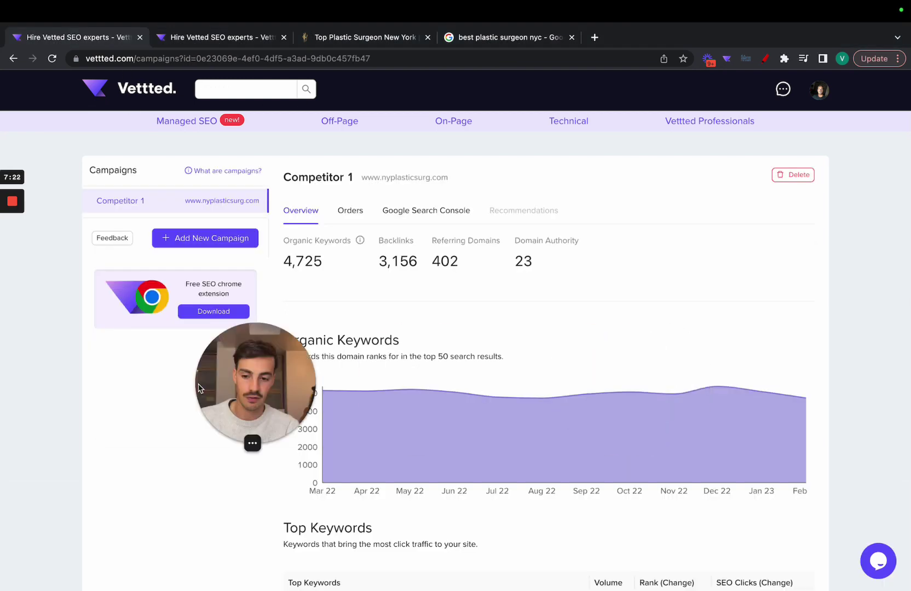
{"action": "scroll", "coordinate": [480, 348], "scroll_direction": "down", "scroll_amount": 10}
{"action": "scroll", "coordinate": [481, 348], "scroll_direction": "up", "scroll_amount": 2}
{"action": "scroll", "coordinate": [482, 350], "scroll_direction": "up", "scroll_amount": 1}
{"action": "scroll", "coordinate": [474, 282], "scroll_direction": "up", "scroll_amount": 4}
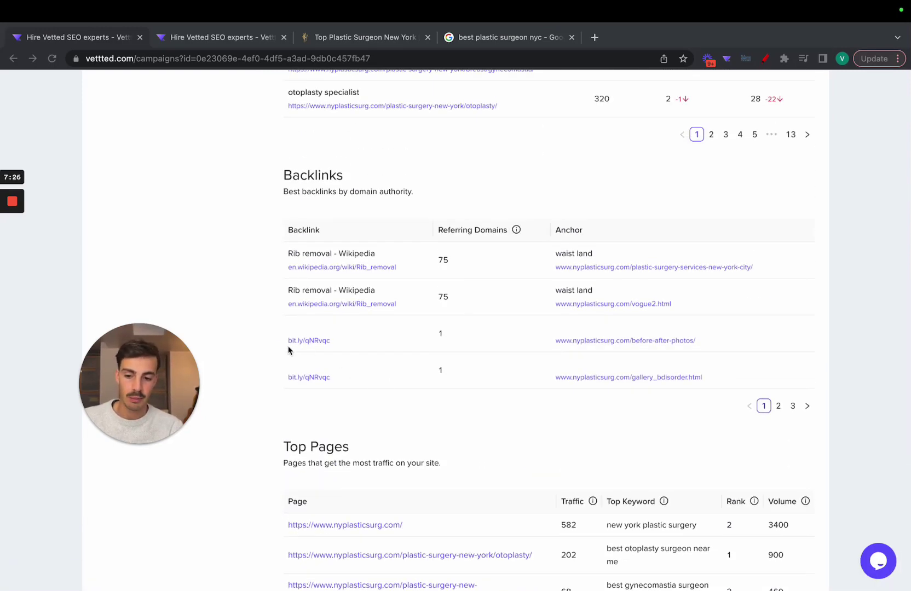
{"action": "left_click", "coordinate": [352, 345]}
{"action": "left_click", "coordinate": [777, 407]}
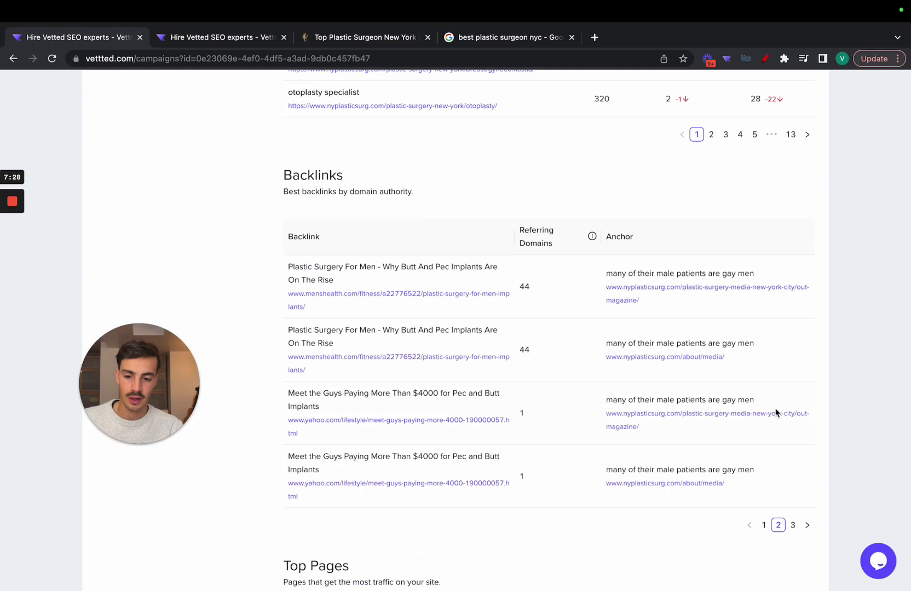
Try following the Men's Health backlink, then get back to backlinks page 2.
{"action": "left_click", "coordinate": [411, 296], "text": "super"}
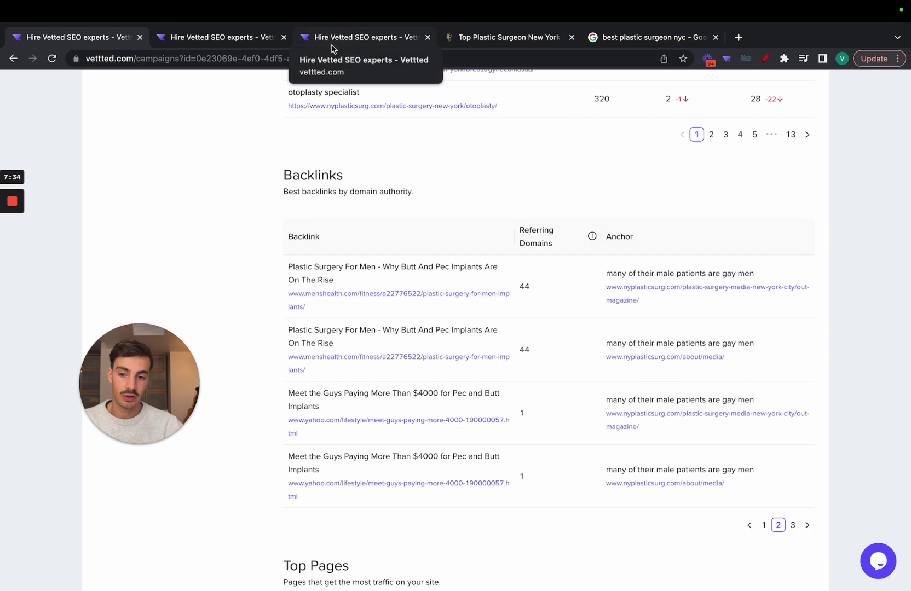
{"action": "left_click", "coordinate": [393, 296]}
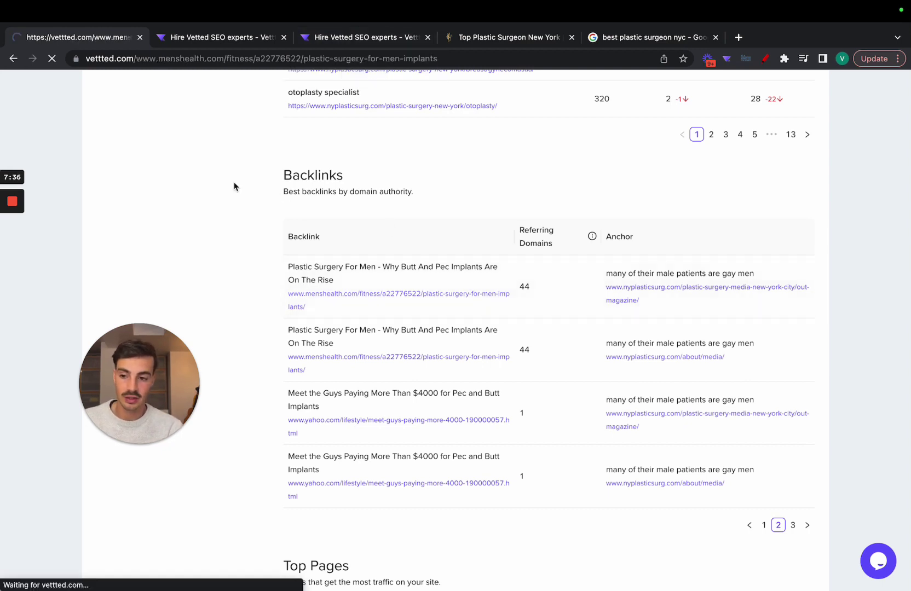
{"action": "scroll", "coordinate": [241, 185], "scroll_direction": "left", "scroll_amount": 5}
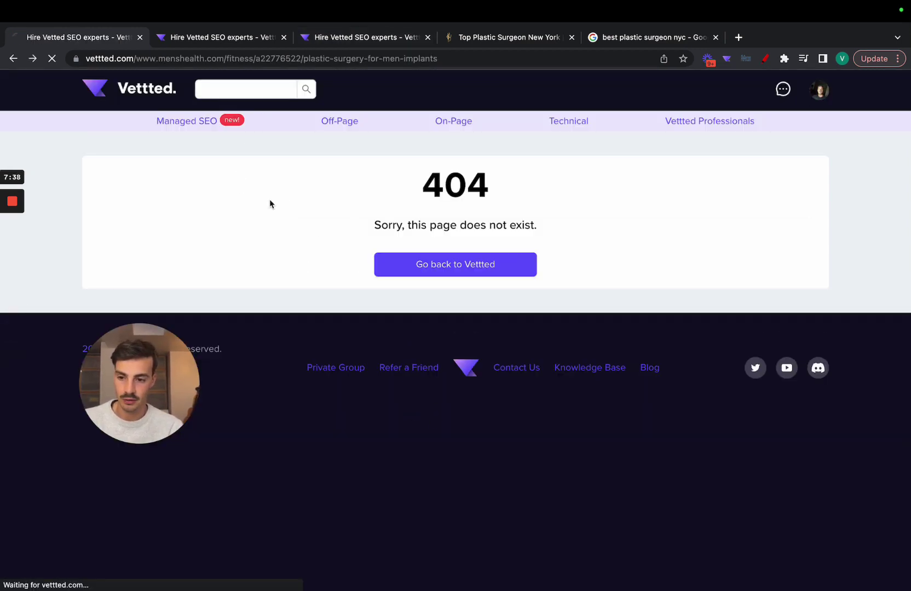
{"action": "scroll", "coordinate": [391, 332], "scroll_direction": "down", "scroll_amount": 10}
{"action": "scroll", "coordinate": [419, 347], "scroll_direction": "down", "scroll_amount": 2}
{"action": "scroll", "coordinate": [422, 355], "scroll_direction": "down", "scroll_amount": 3}
{"action": "scroll", "coordinate": [547, 225], "scroll_direction": "up", "scroll_amount": 3}
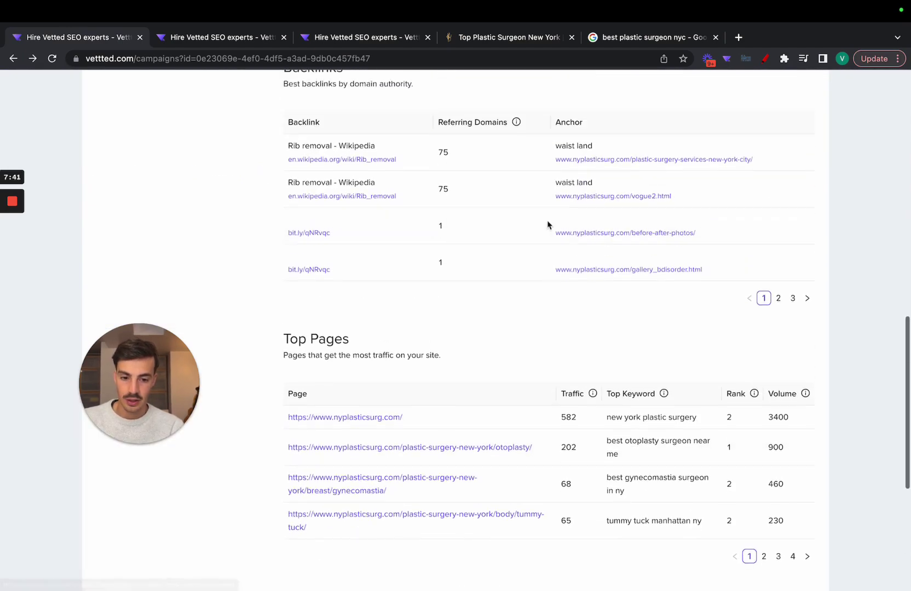
{"action": "left_click", "coordinate": [778, 299]}
Open the Men's Health backlink in a new tab, removing the stray vettted.com URL prefix.
{"action": "right_click", "coordinate": [363, 253]}
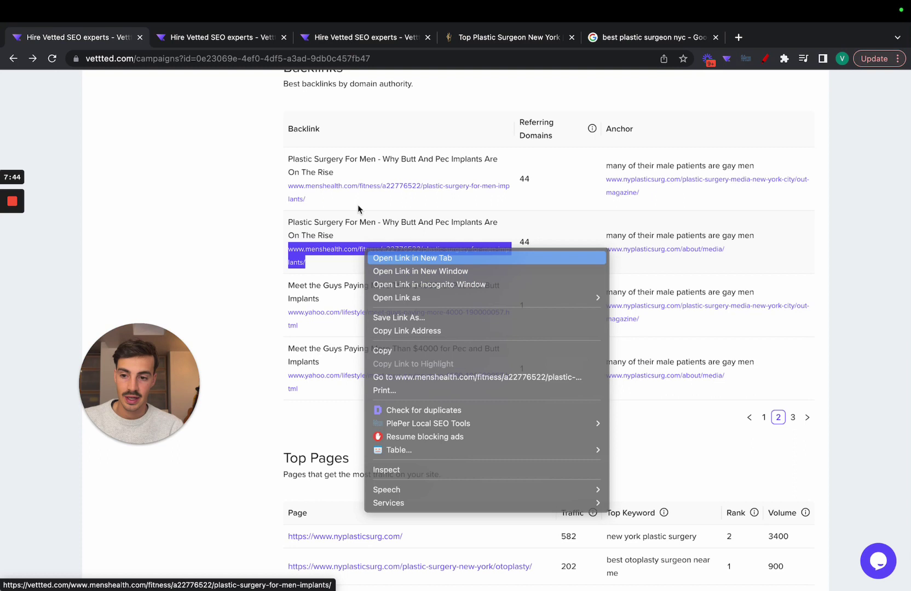
{"action": "left_click", "coordinate": [378, 256]}
{"action": "left_click", "coordinate": [442, 40]}
{"action": "left_click_drag", "start_coordinate": [135, 58], "coordinate": [34, 61]}
{"action": "key", "text": "BackSpace"}
{"action": "key", "text": "BackSpace"}
{"action": "key", "text": "Return"}
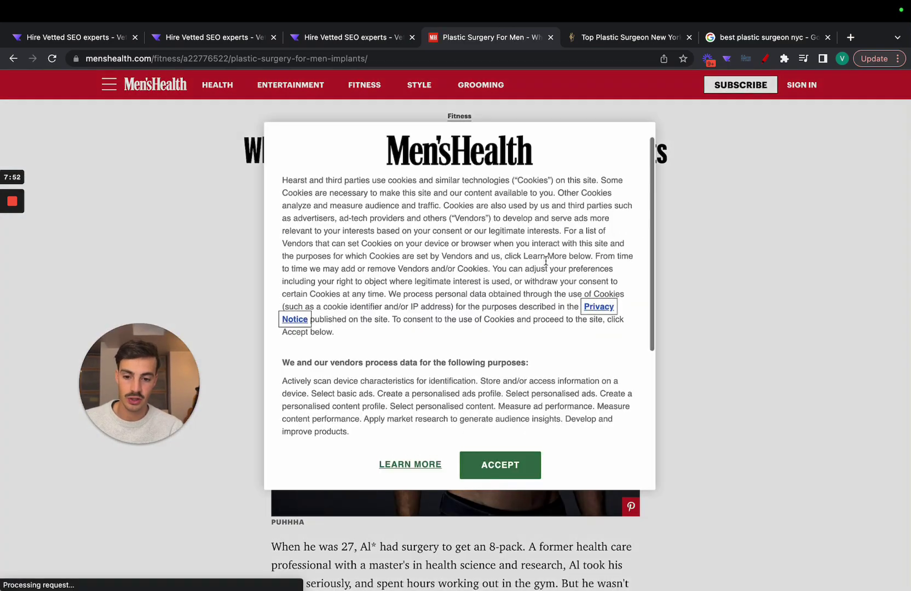
Accept cookies and read through the Men's Health article on butt and chest implants.
{"action": "scroll", "coordinate": [523, 444], "scroll_direction": "down", "scroll_amount": 2}
{"action": "left_click", "coordinate": [515, 465]}
{"action": "scroll", "coordinate": [727, 367], "scroll_direction": "down", "scroll_amount": 2}
{"action": "scroll", "coordinate": [727, 367], "scroll_direction": "down", "scroll_amount": 4}
{"action": "scroll", "coordinate": [727, 367], "scroll_direction": "down", "scroll_amount": 6}
{"action": "scroll", "coordinate": [727, 367], "scroll_direction": "down", "scroll_amount": 1}
{"action": "scroll", "coordinate": [727, 367], "scroll_direction": "down", "scroll_amount": 1}
{"action": "scroll", "coordinate": [727, 367], "scroll_direction": "down", "scroll_amount": 3}
{"action": "scroll", "coordinate": [727, 367], "scroll_direction": "down", "scroll_amount": 1}
{"action": "scroll", "coordinate": [728, 367], "scroll_direction": "down", "scroll_amount": 9}
{"action": "scroll", "coordinate": [727, 367], "scroll_direction": "down", "scroll_amount": 8}
{"action": "scroll", "coordinate": [728, 367], "scroll_direction": "down", "scroll_amount": 4}
{"action": "scroll", "coordinate": [614, 365], "scroll_direction": "down", "scroll_amount": 1}
{"action": "scroll", "coordinate": [614, 366], "scroll_direction": "down", "scroll_amount": 1}
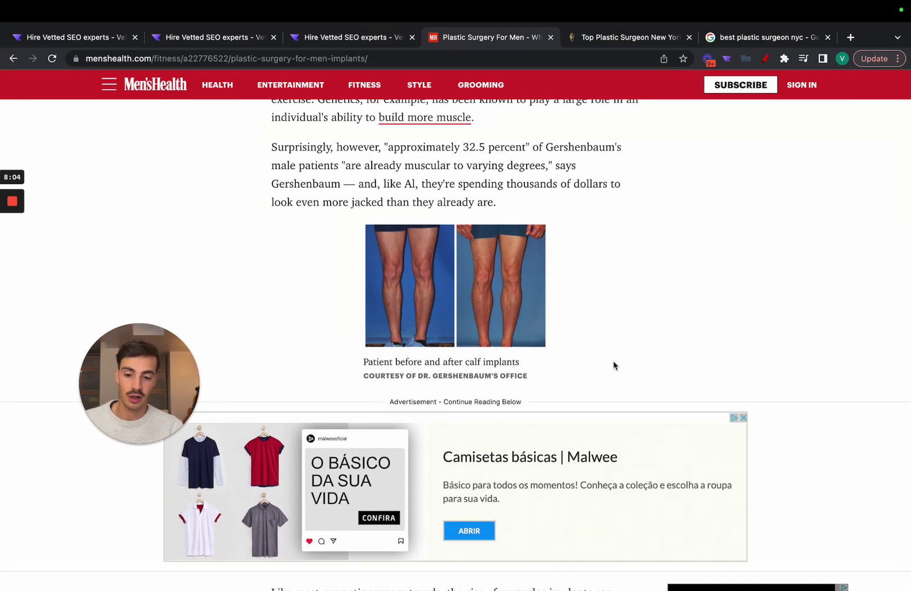
{"action": "scroll", "coordinate": [614, 366], "scroll_direction": "down", "scroll_amount": 6}
{"action": "scroll", "coordinate": [614, 366], "scroll_direction": "down", "scroll_amount": 2}
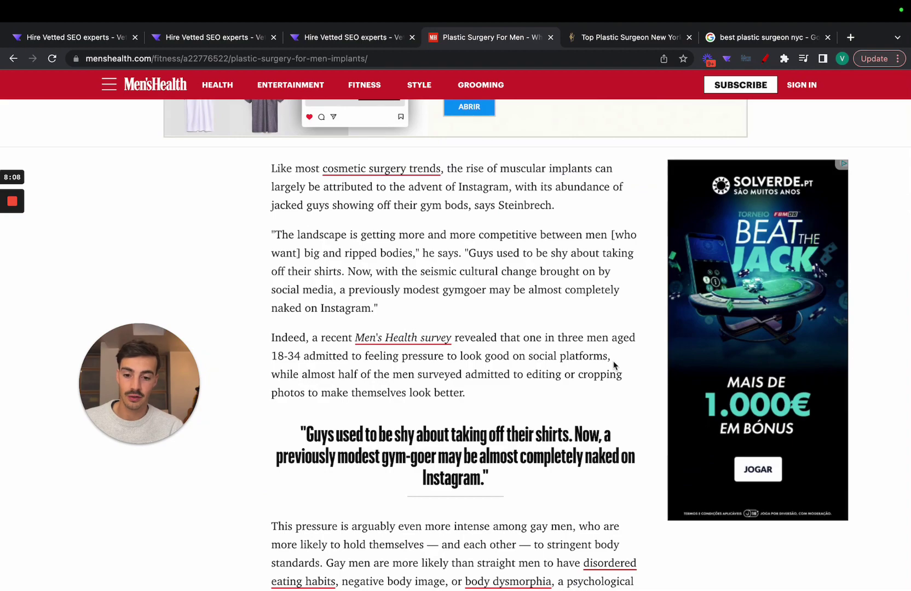
{"action": "scroll", "coordinate": [614, 366], "scroll_direction": "down", "scroll_amount": 7}
{"action": "scroll", "coordinate": [614, 366], "scroll_direction": "down", "scroll_amount": 7}
{"action": "scroll", "coordinate": [614, 366], "scroll_direction": "down", "scroll_amount": 7}
{"action": "scroll", "coordinate": [614, 366], "scroll_direction": "down", "scroll_amount": 8}
{"action": "scroll", "coordinate": [614, 365], "scroll_direction": "down", "scroll_amount": 7}
{"action": "scroll", "coordinate": [614, 366], "scroll_direction": "down", "scroll_amount": 3}
{"action": "scroll", "coordinate": [614, 366], "scroll_direction": "down", "scroll_amount": 7}
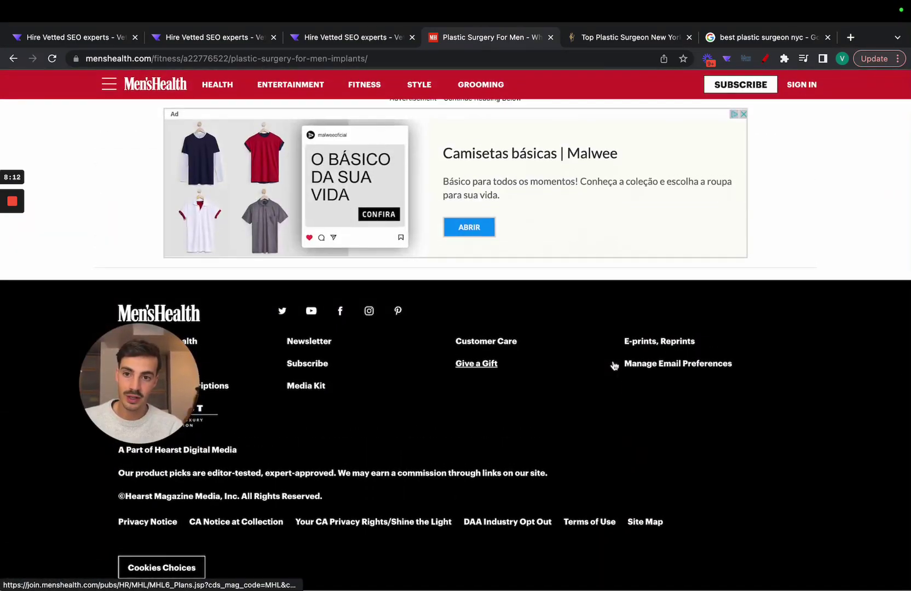
{"action": "scroll", "coordinate": [614, 366], "scroll_direction": "up", "scroll_amount": 10}
{"action": "scroll", "coordinate": [614, 366], "scroll_direction": "up", "scroll_amount": 3}
{"action": "scroll", "coordinate": [613, 365], "scroll_direction": "up", "scroll_amount": 5}
{"action": "scroll", "coordinate": [614, 366], "scroll_direction": "up", "scroll_amount": 10}
{"action": "scroll", "coordinate": [613, 366], "scroll_direction": "up", "scroll_amount": 3}
{"action": "scroll", "coordinate": [614, 366], "scroll_direction": "up", "scroll_amount": 3}
{"action": "scroll", "coordinate": [614, 366], "scroll_direction": "up", "scroll_amount": 7}
{"action": "scroll", "coordinate": [614, 366], "scroll_direction": "up", "scroll_amount": 5}
{"action": "scroll", "coordinate": [614, 366], "scroll_direction": "up", "scroll_amount": 5}
{"action": "scroll", "coordinate": [613, 366], "scroll_direction": "up", "scroll_amount": 5}
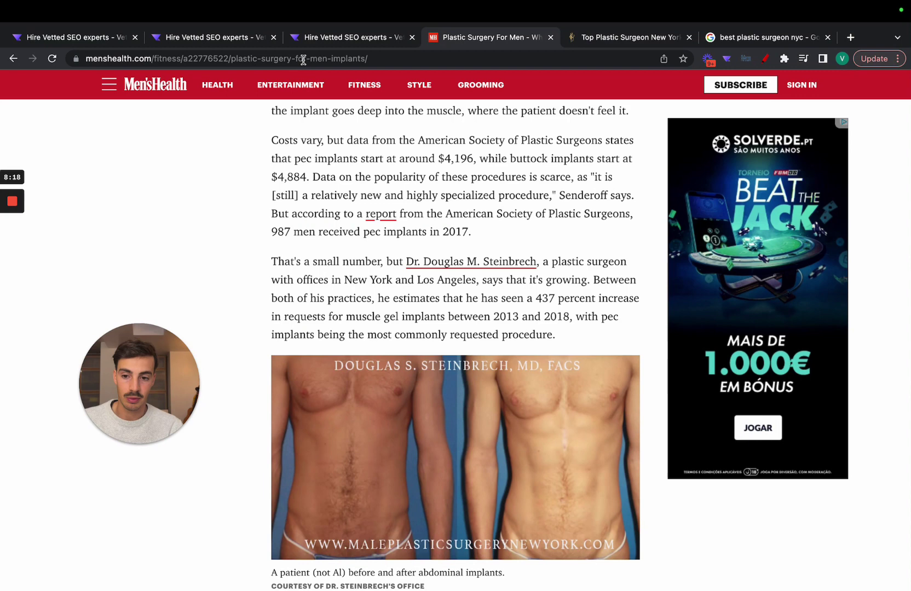
Return to Vetted's backlinks page two and clear the highlighted URL text.
{"action": "left_click", "coordinate": [230, 41]}
{"action": "left_click", "coordinate": [93, 37]}
{"action": "scroll", "coordinate": [812, 291], "scroll_direction": "up", "scroll_amount": 1}
{"action": "scroll", "coordinate": [838, 271], "scroll_direction": "up", "scroll_amount": 2}
{"action": "left_click", "coordinate": [840, 272]}
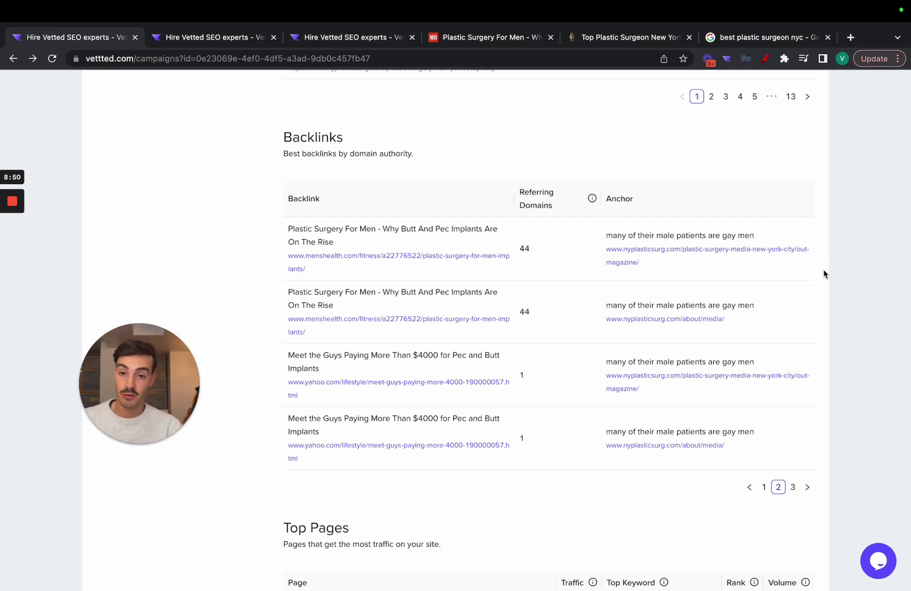
{"action": "scroll", "coordinate": [557, 377], "scroll_direction": "down", "scroll_amount": 1}
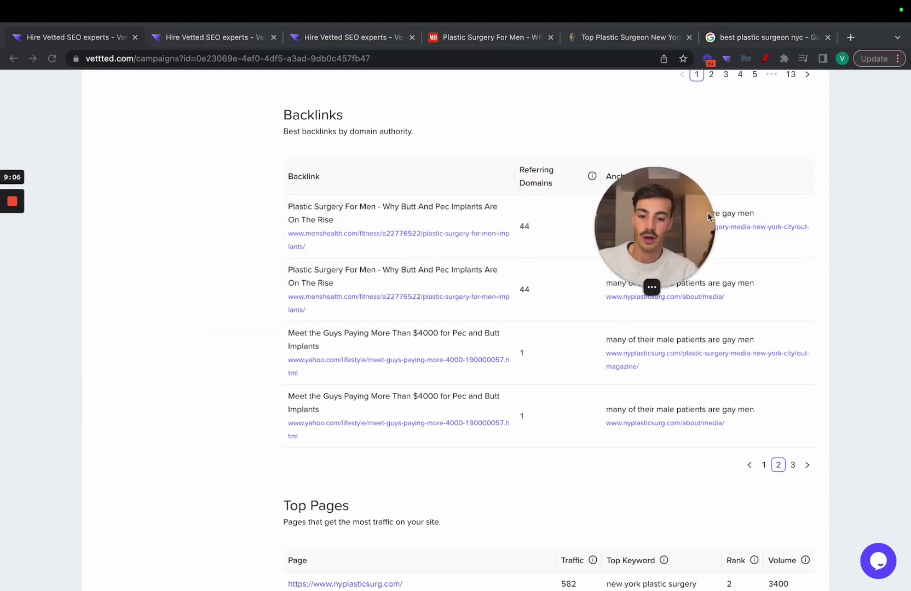
{"action": "left_click_drag", "start_coordinate": [162, 377], "coordinate": [785, 194]}
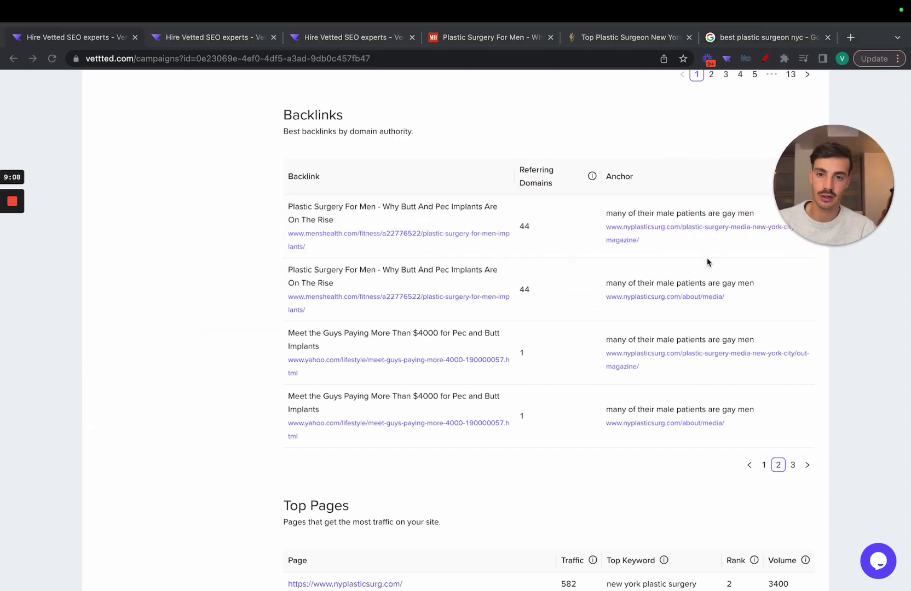
{"action": "scroll", "coordinate": [566, 232], "scroll_direction": "up", "scroll_amount": 5}
{"action": "scroll", "coordinate": [565, 232], "scroll_direction": "up", "scroll_amount": 3}
{"action": "mouse_move", "coordinate": [810, 205]}
{"action": "left_mouse_down"}
{"action": "mouse_move", "coordinate": [415, 251]}
{"action": "mouse_move", "coordinate": [472, 213]}
{"action": "left_mouse_up"}
{"action": "scroll", "coordinate": [644, 199], "scroll_direction": "up", "scroll_amount": 6}
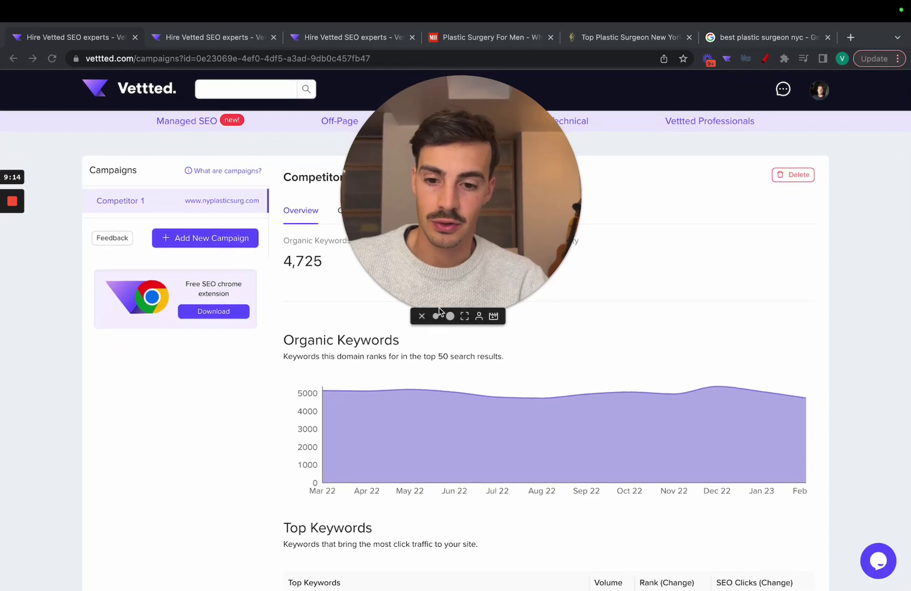
{"action": "left_click", "coordinate": [437, 314]}
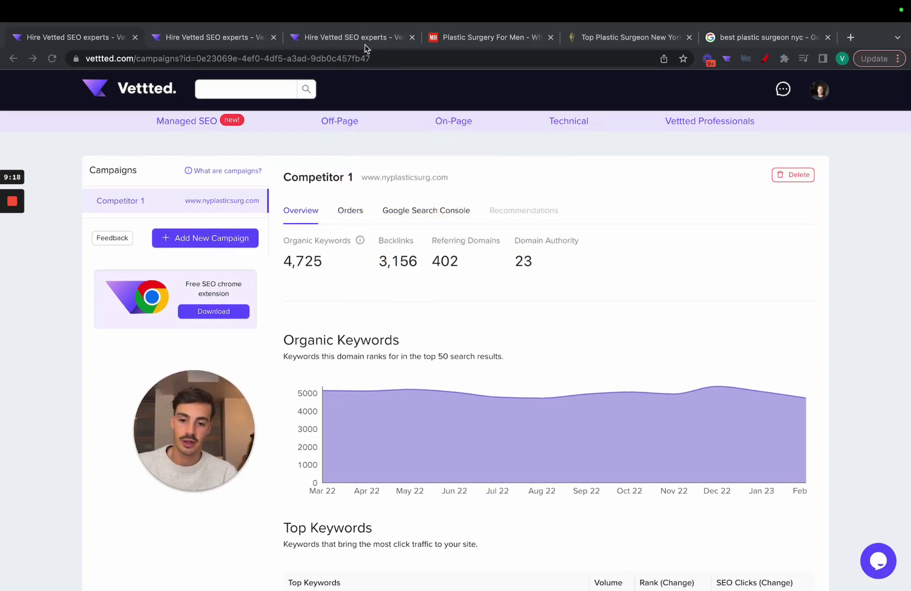
Load vettted.com/campaigns-explained in the tab that was showing the 404 page.
{"action": "left_click", "coordinate": [228, 47]}
{"action": "left_click", "coordinate": [310, 43]}
{"action": "left_click", "coordinate": [292, 60]}
{"action": "type", "text": "vettted.com"}
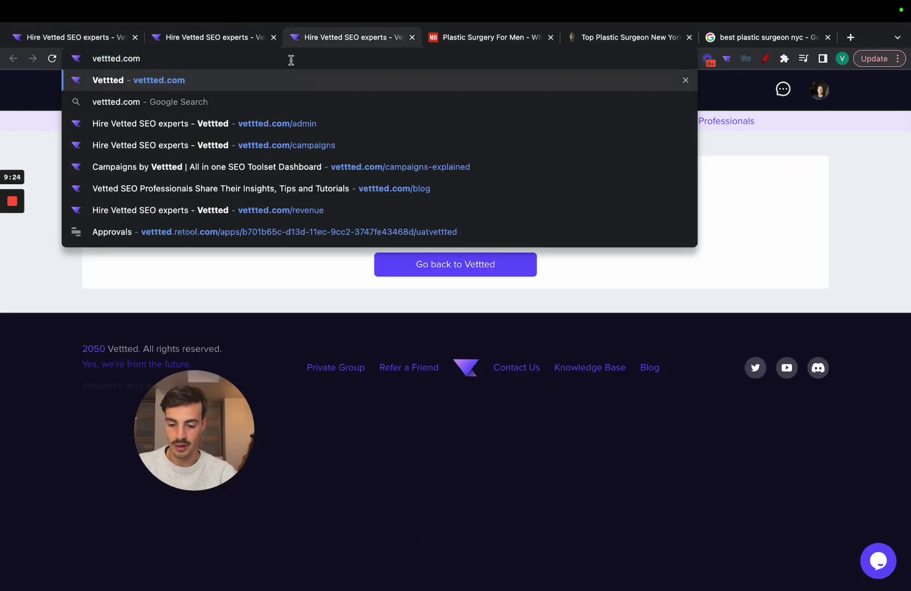
{"action": "type", "text": "/ca"}
{"action": "key", "text": "Down"}
{"action": "key", "text": "Down"}
{"action": "key", "text": "Return"}
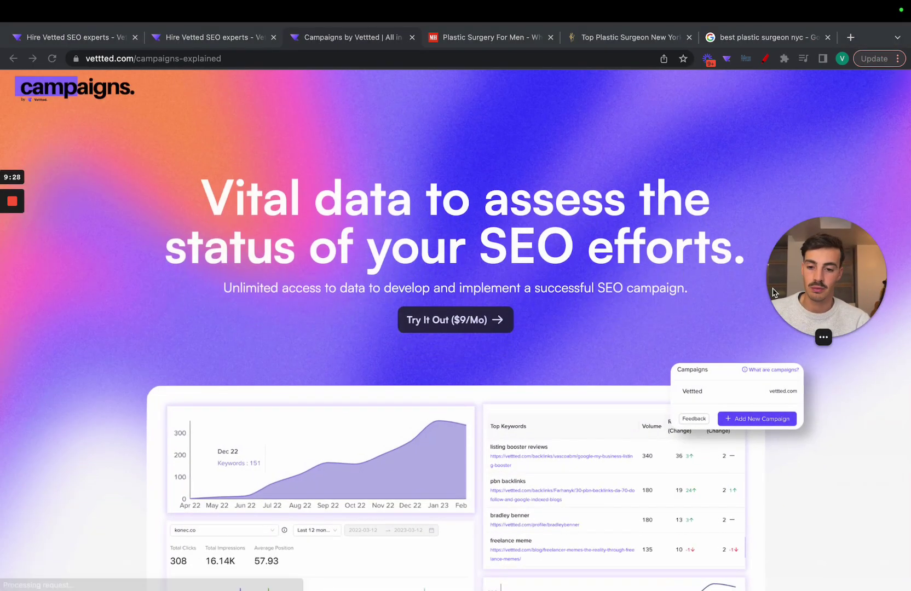
Scroll through the Campaigns explainer page, then return to its headline with $9/month pricing.
{"action": "scroll", "coordinate": [685, 315], "scroll_direction": "down", "scroll_amount": 3}
{"action": "scroll", "coordinate": [685, 315], "scroll_direction": "down", "scroll_amount": 7}
{"action": "scroll", "coordinate": [685, 320], "scroll_direction": "down", "scroll_amount": 2}
{"action": "right_click", "coordinate": [685, 315]}
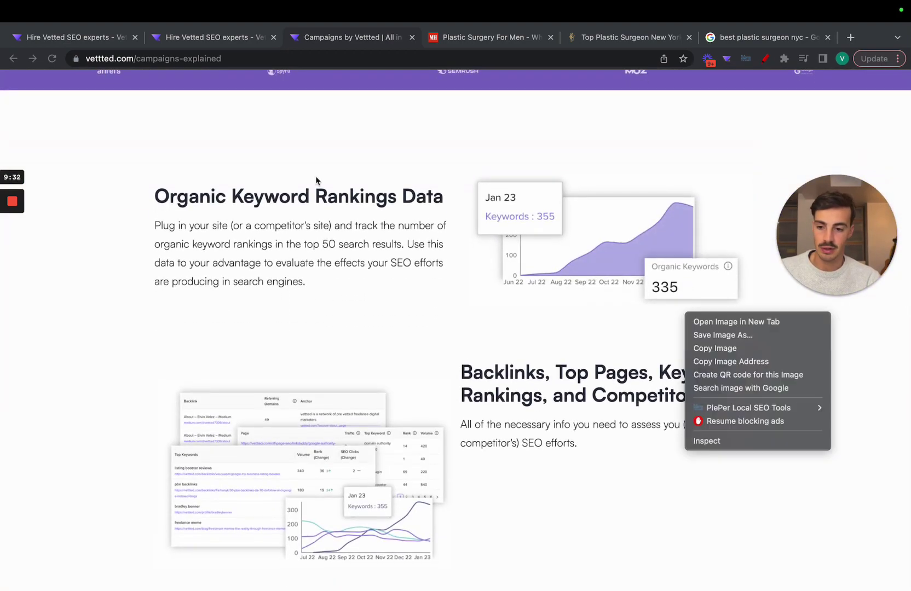
{"action": "left_click", "coordinate": [303, 225]}
{"action": "scroll", "coordinate": [397, 252], "scroll_direction": "down", "scroll_amount": 3}
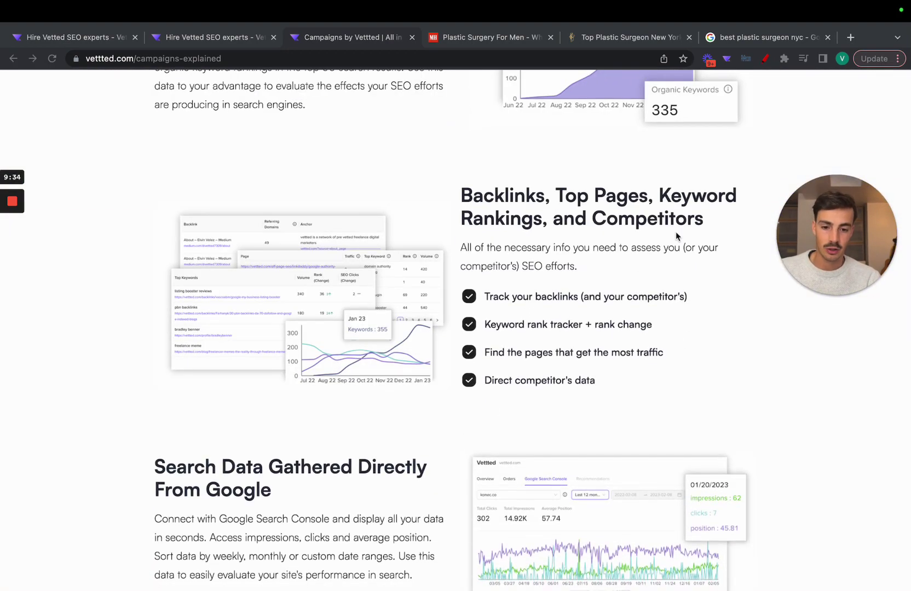
{"action": "scroll", "coordinate": [677, 236], "scroll_direction": "down", "scroll_amount": 1}
{"action": "scroll", "coordinate": [638, 261], "scroll_direction": "down", "scroll_amount": 4}
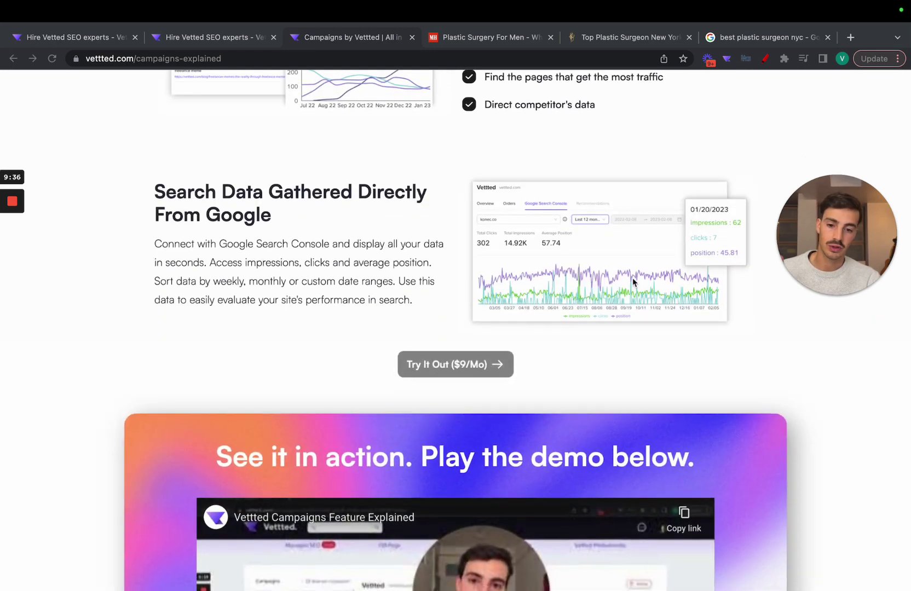
{"action": "scroll", "coordinate": [632, 278], "scroll_direction": "down", "scroll_amount": 1}
{"action": "scroll", "coordinate": [631, 278], "scroll_direction": "down", "scroll_amount": 6}
{"action": "scroll", "coordinate": [549, 411], "scroll_direction": "down", "scroll_amount": 2}
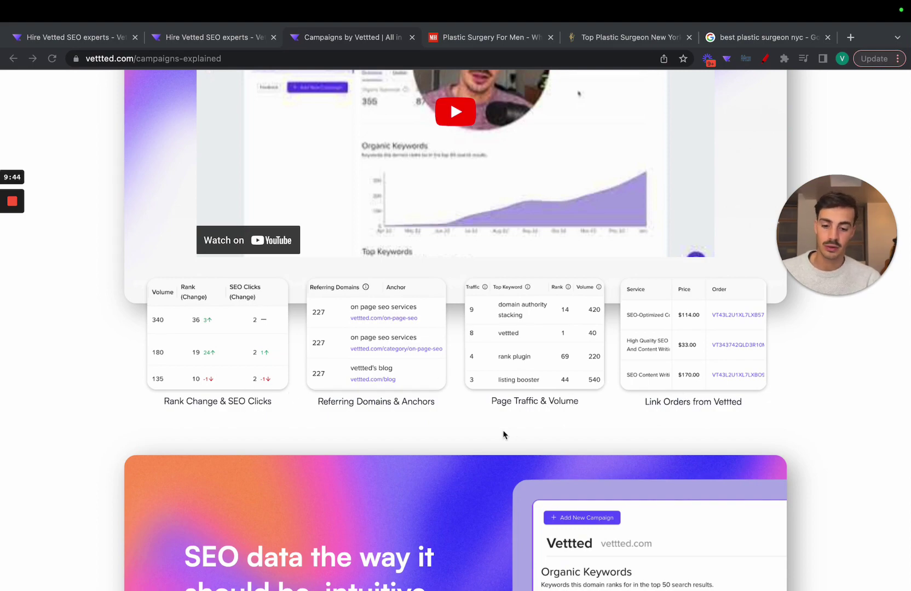
{"action": "scroll", "coordinate": [503, 434], "scroll_direction": "down", "scroll_amount": 5}
{"action": "scroll", "coordinate": [621, 393], "scroll_direction": "down", "scroll_amount": 10}
{"action": "scroll", "coordinate": [620, 392], "scroll_direction": "up", "scroll_amount": 20}
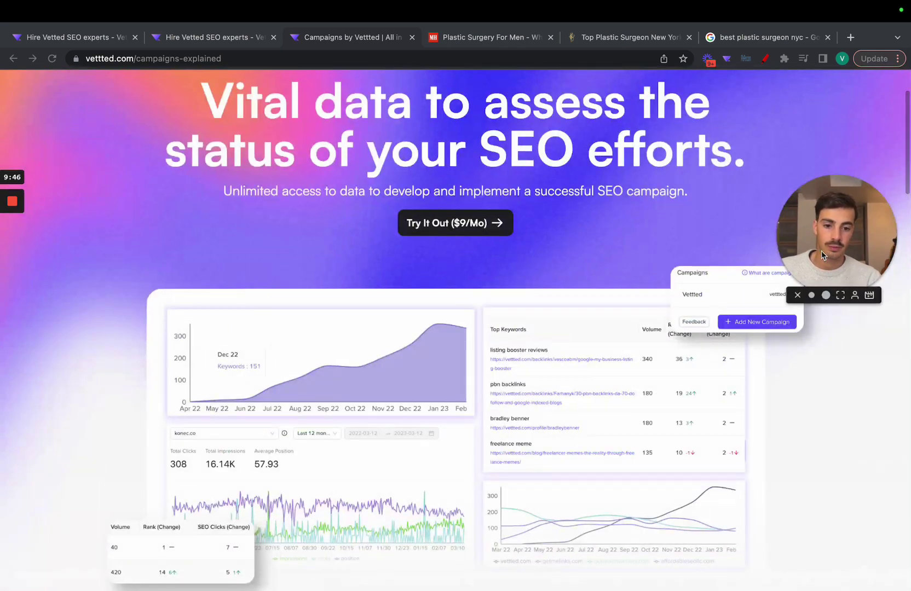
{"action": "left_click_drag", "start_coordinate": [821, 251], "coordinate": [441, 251]}
{"action": "scroll", "coordinate": [548, 171], "scroll_direction": "up", "scroll_amount": 2}
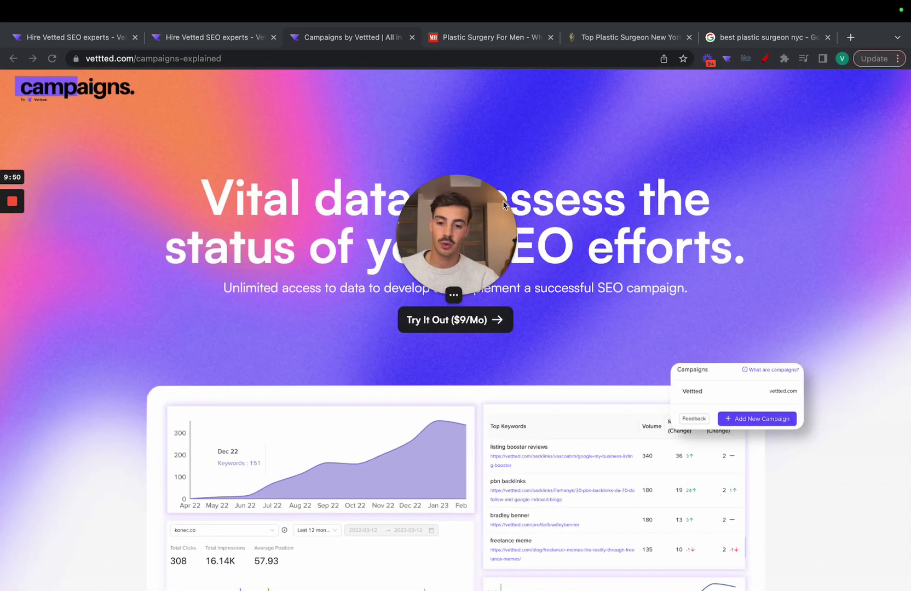
{"action": "left_click", "coordinate": [456, 295]}
{"action": "mouse_move", "coordinate": [494, 239]}
{"action": "left_mouse_down"}
{"action": "mouse_move", "coordinate": [644, 246]}
{"action": "mouse_move", "coordinate": [614, 284]}
{"action": "left_mouse_up"}
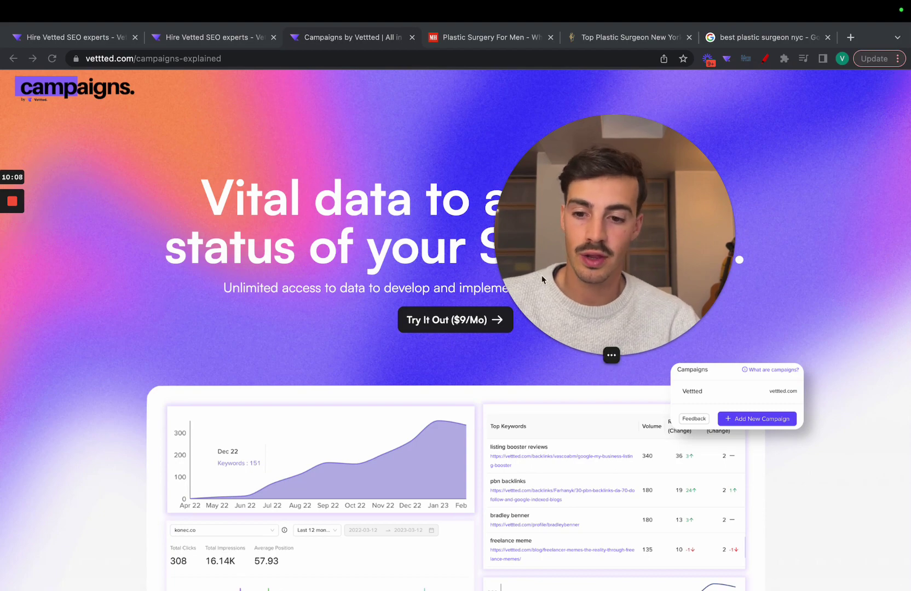
{"action": "scroll", "coordinate": [499, 368], "scroll_direction": "down", "scroll_amount": 1}
{"action": "scroll", "coordinate": [498, 368], "scroll_direction": "down", "scroll_amount": 4}
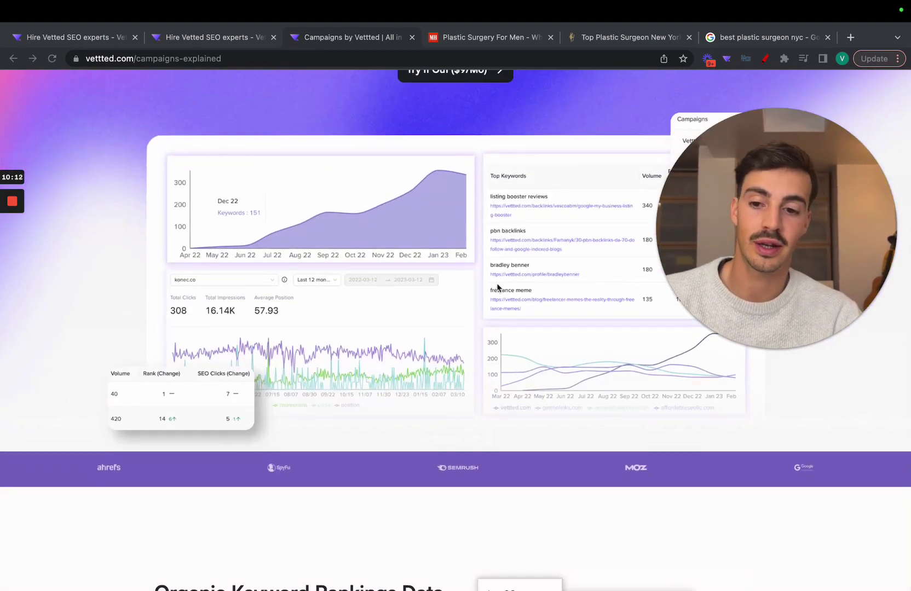
{"action": "scroll", "coordinate": [498, 289], "scroll_direction": "up", "scroll_amount": 1}
{"action": "scroll", "coordinate": [498, 289], "scroll_direction": "up", "scroll_amount": 3}
{"action": "left_click_drag", "start_coordinate": [749, 237], "coordinate": [404, 210]}
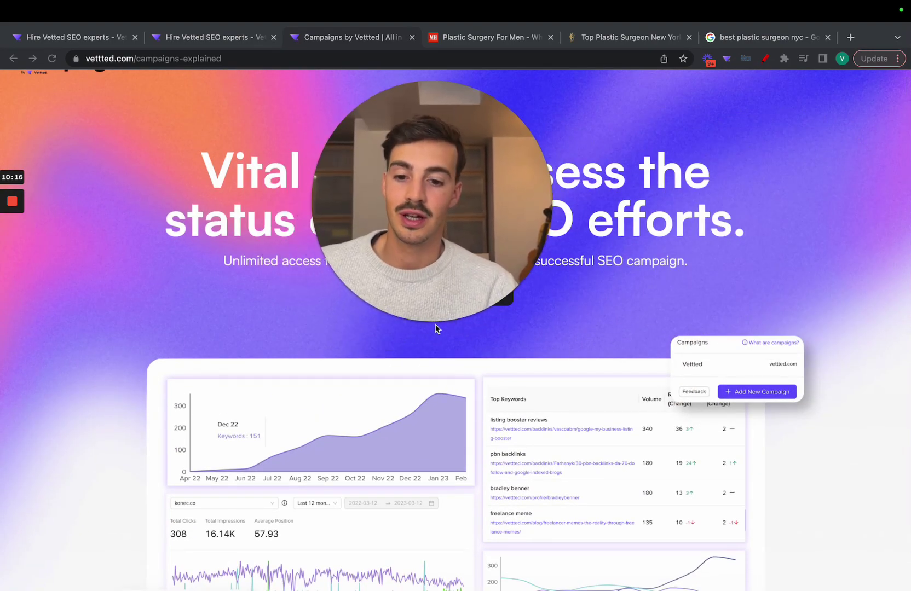
{"action": "left_click", "coordinate": [435, 321]}
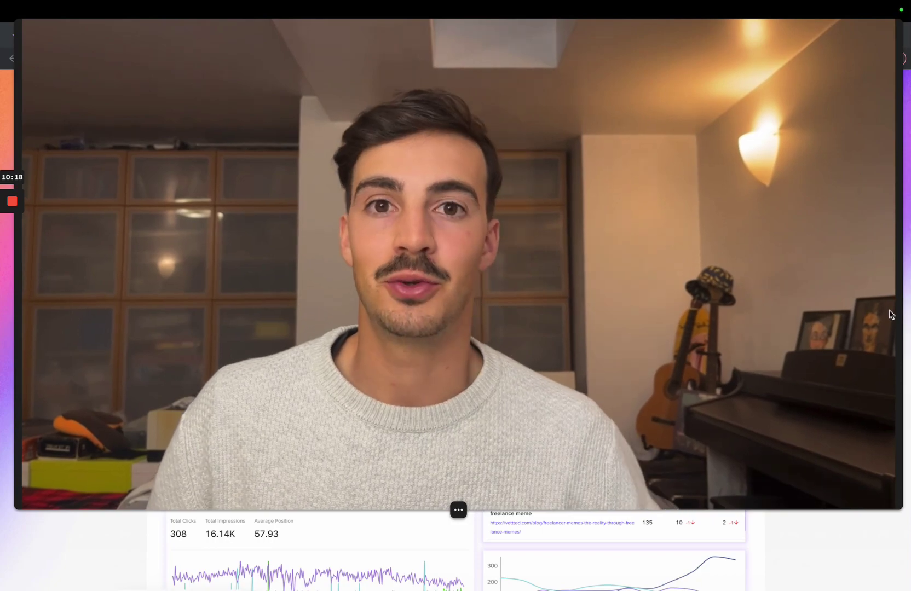